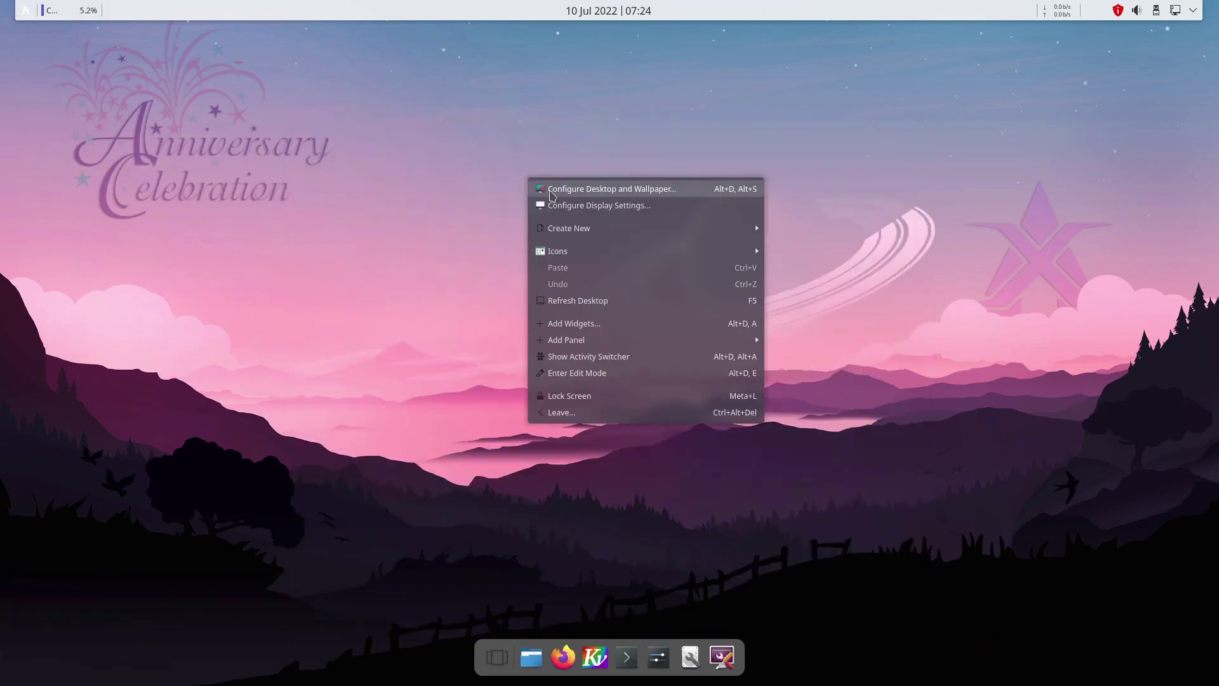
Step: Set the desktop wallpaper to the pink planet landscape after trying the sunset mountain one
{"action": "left_click", "coordinate": [553, 187]}
{"action": "scroll", "coordinate": [644, 421], "scroll_direction": "up", "scroll_amount": 3}
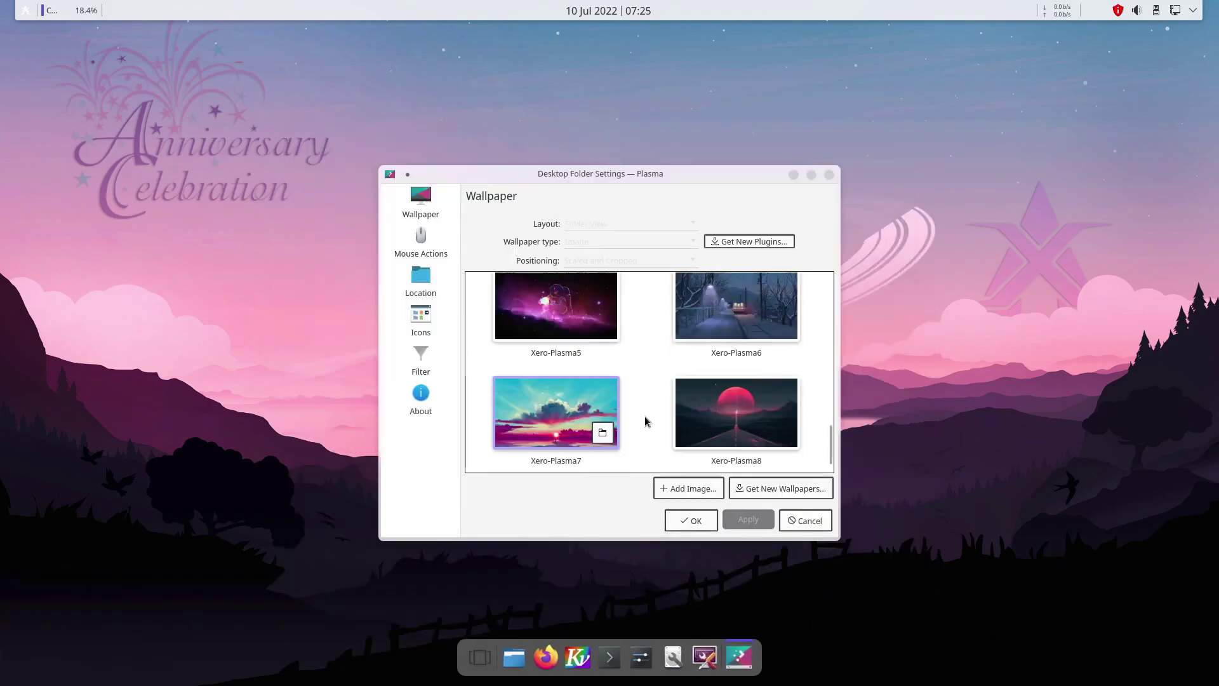
{"action": "scroll", "coordinate": [644, 422], "scroll_direction": "up", "scroll_amount": 3}
{"action": "scroll", "coordinate": [644, 422], "scroll_direction": "up", "scroll_amount": 3}
{"action": "scroll", "coordinate": [645, 421], "scroll_direction": "up", "scroll_amount": 3}
{"action": "scroll", "coordinate": [646, 421], "scroll_direction": "up", "scroll_amount": 3}
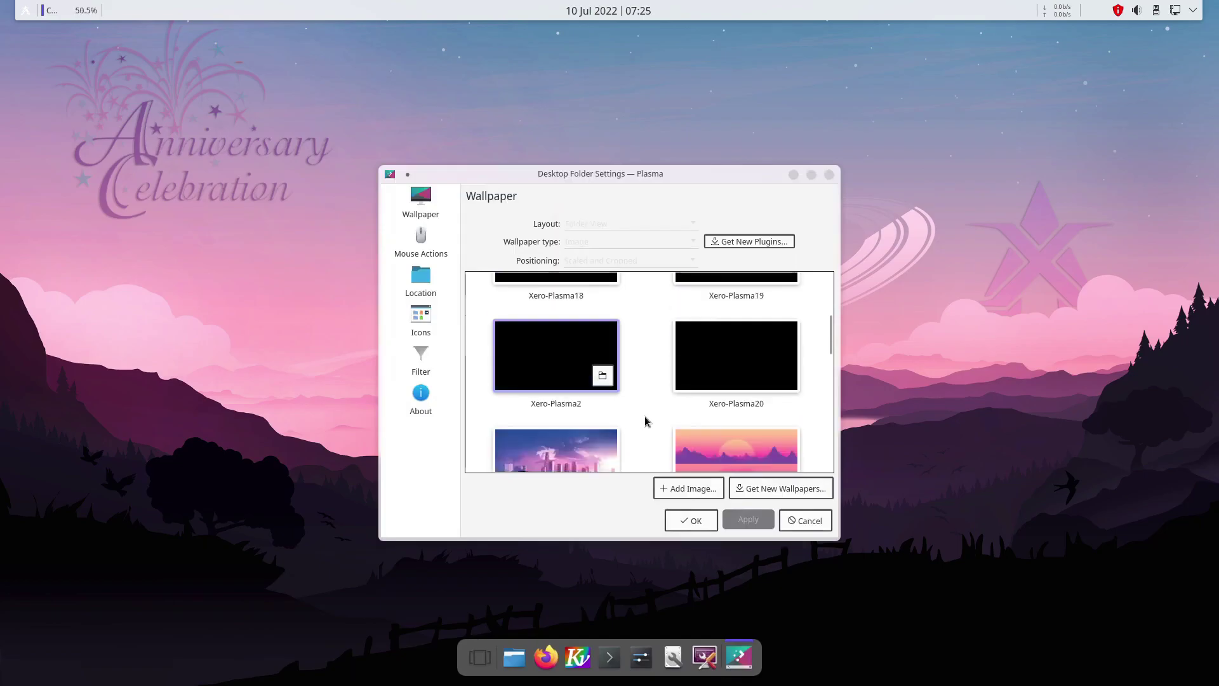
{"action": "scroll", "coordinate": [654, 416], "scroll_direction": "up", "scroll_amount": 3}
{"action": "scroll", "coordinate": [653, 416], "scroll_direction": "up", "scroll_amount": 2}
{"action": "scroll", "coordinate": [654, 417], "scroll_direction": "up", "scroll_amount": 1}
{"action": "scroll", "coordinate": [653, 417], "scroll_direction": "down", "scroll_amount": 1}
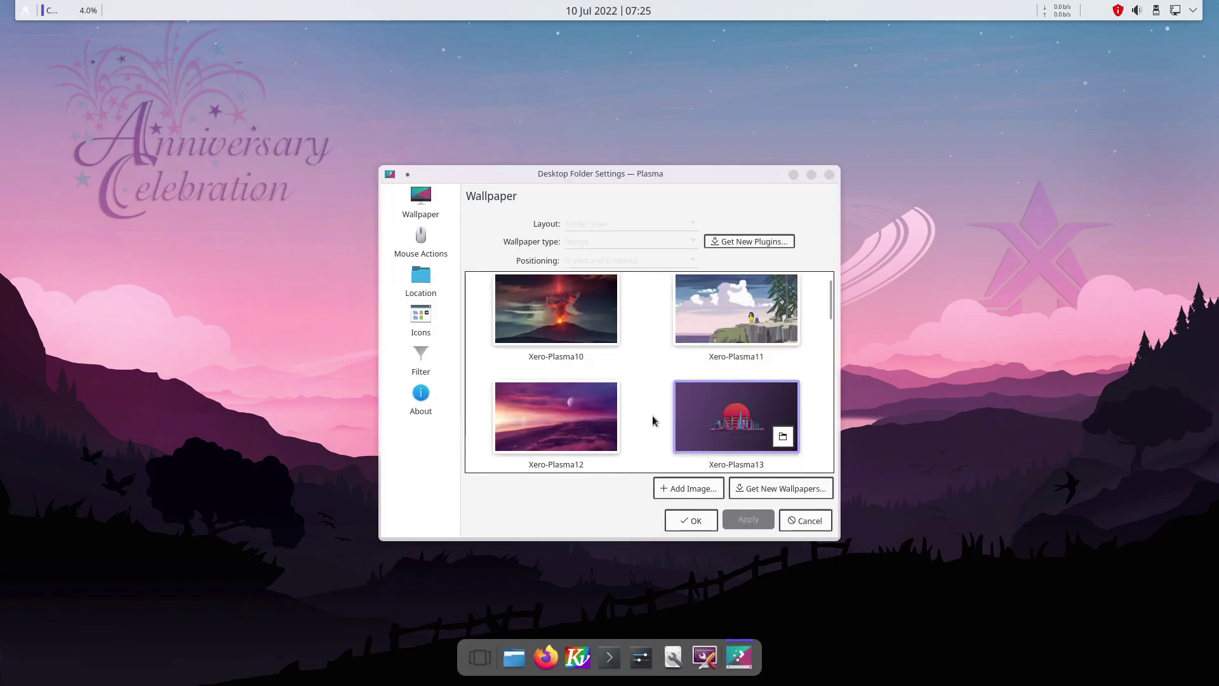
{"action": "scroll", "coordinate": [649, 417], "scroll_direction": "down", "scroll_amount": 2}
{"action": "scroll", "coordinate": [646, 416], "scroll_direction": "down", "scroll_amount": 2}
{"action": "scroll", "coordinate": [646, 417], "scroll_direction": "down", "scroll_amount": 1}
{"action": "left_click", "coordinate": [737, 410]}
{"action": "left_click", "coordinate": [745, 520]}
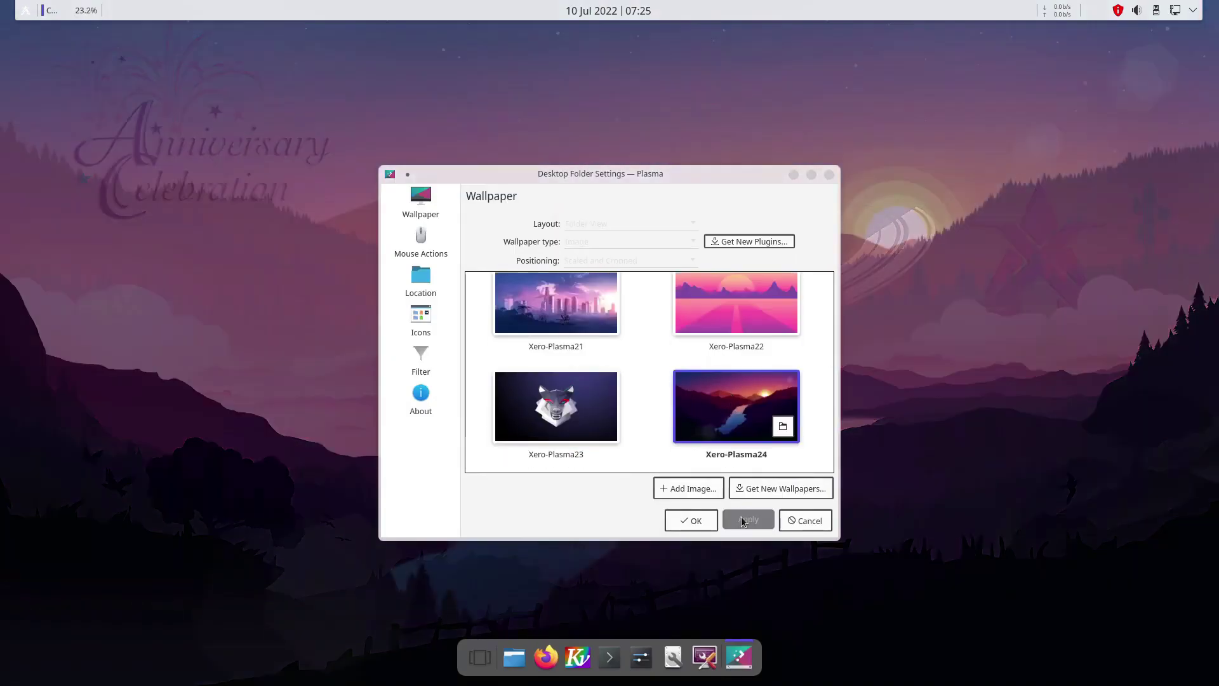
{"action": "scroll", "coordinate": [681, 424], "scroll_direction": "down", "scroll_amount": 2}
{"action": "scroll", "coordinate": [675, 429], "scroll_direction": "down", "scroll_amount": 2}
{"action": "scroll", "coordinate": [675, 423], "scroll_direction": "down", "scroll_amount": 2}
{"action": "scroll", "coordinate": [672, 422], "scroll_direction": "down", "scroll_amount": 2}
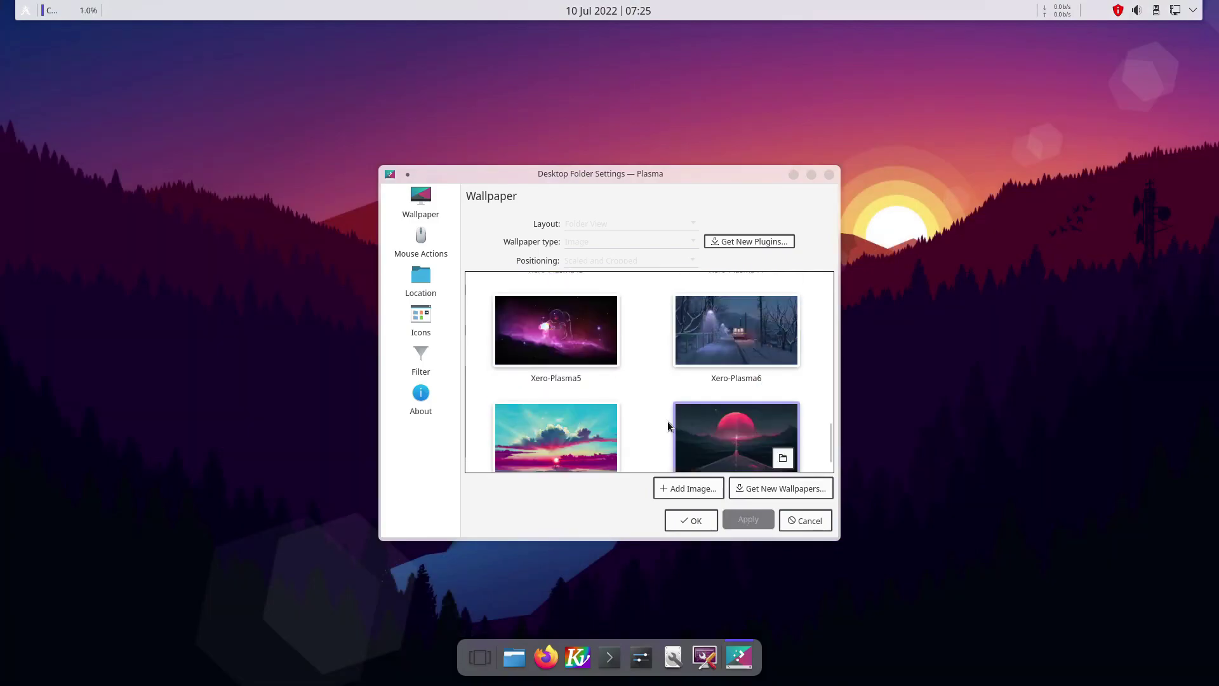
{"action": "scroll", "coordinate": [645, 422], "scroll_direction": "down", "scroll_amount": 1}
{"action": "left_click", "coordinate": [724, 420]}
{"action": "left_click", "coordinate": [747, 519]}
{"action": "left_click", "coordinate": [691, 520]}
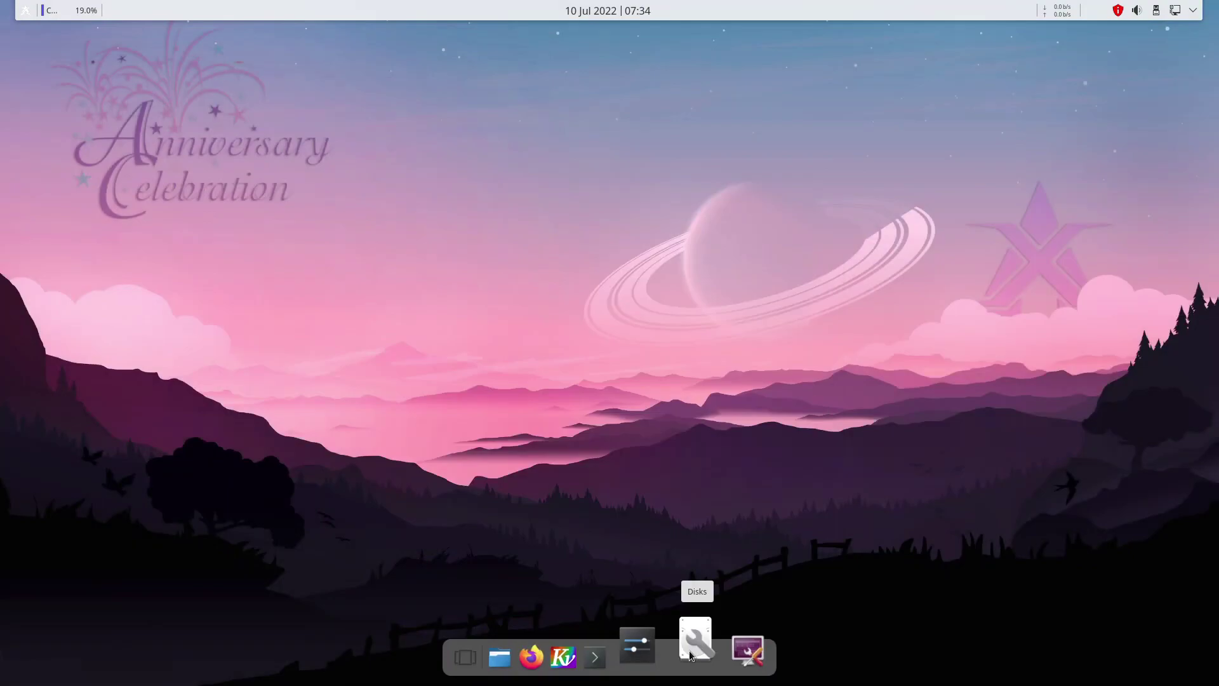
Step: Select the Layan global theme in Appearance settings and browse downloadable global themes
{"action": "left_click", "coordinate": [658, 657]}
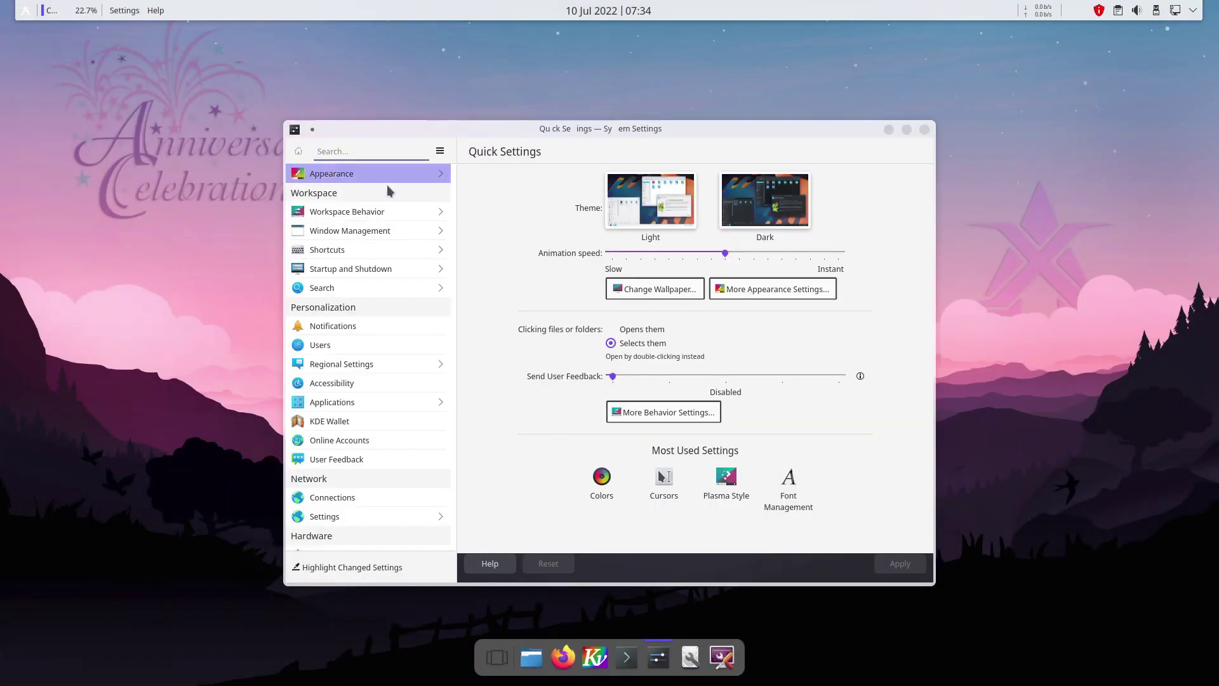
{"action": "left_click", "coordinate": [386, 182]}
{"action": "left_click", "coordinate": [539, 315]}
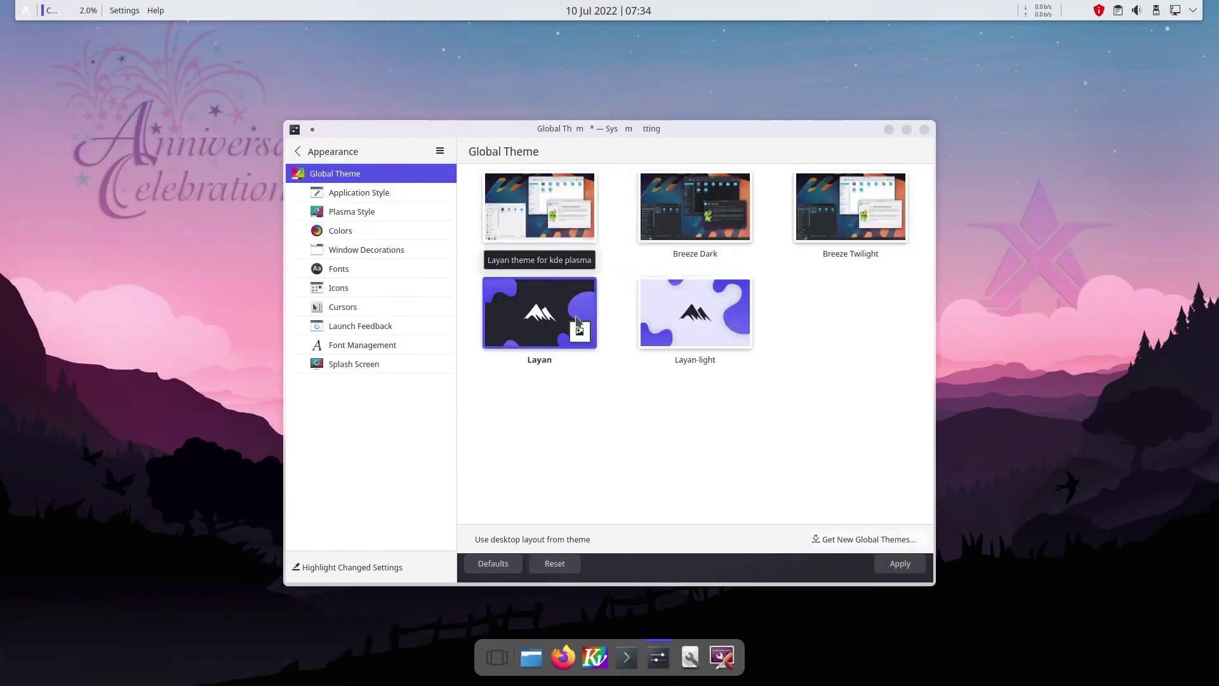
{"action": "left_click", "coordinate": [889, 545]}
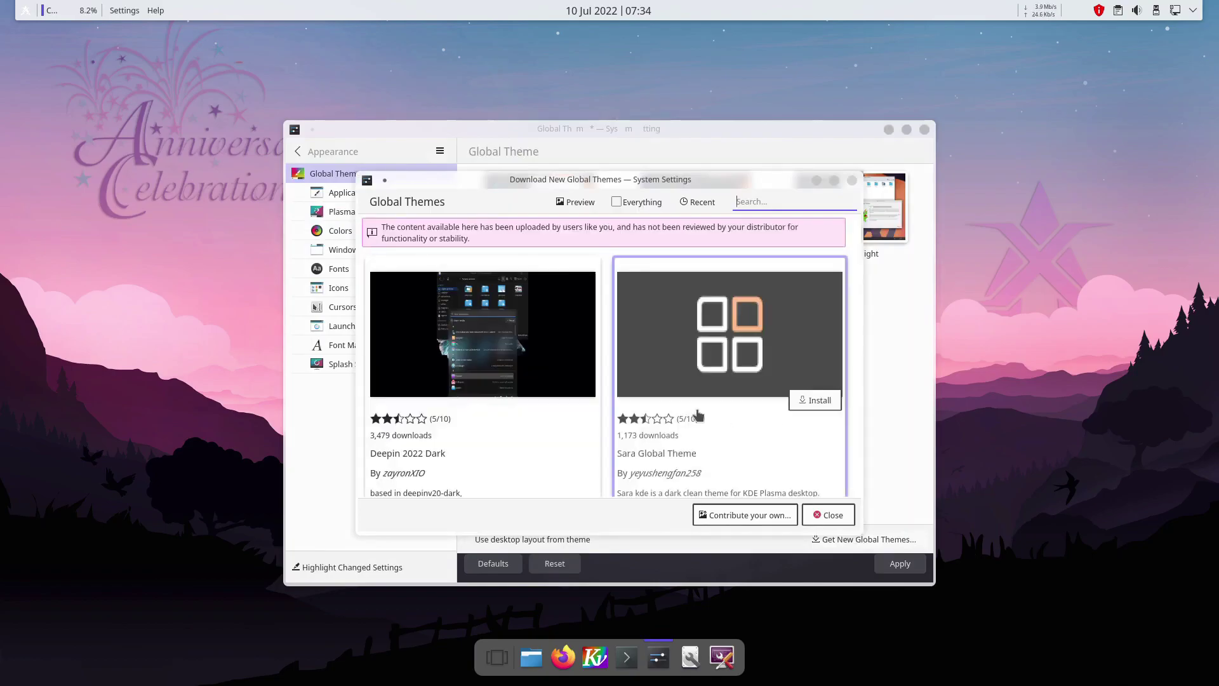
{"action": "scroll", "coordinate": [699, 415], "scroll_direction": "down", "scroll_amount": 5}
{"action": "scroll", "coordinate": [698, 414], "scroll_direction": "down", "scroll_amount": 5}
{"action": "scroll", "coordinate": [699, 414], "scroll_direction": "down", "scroll_amount": 5}
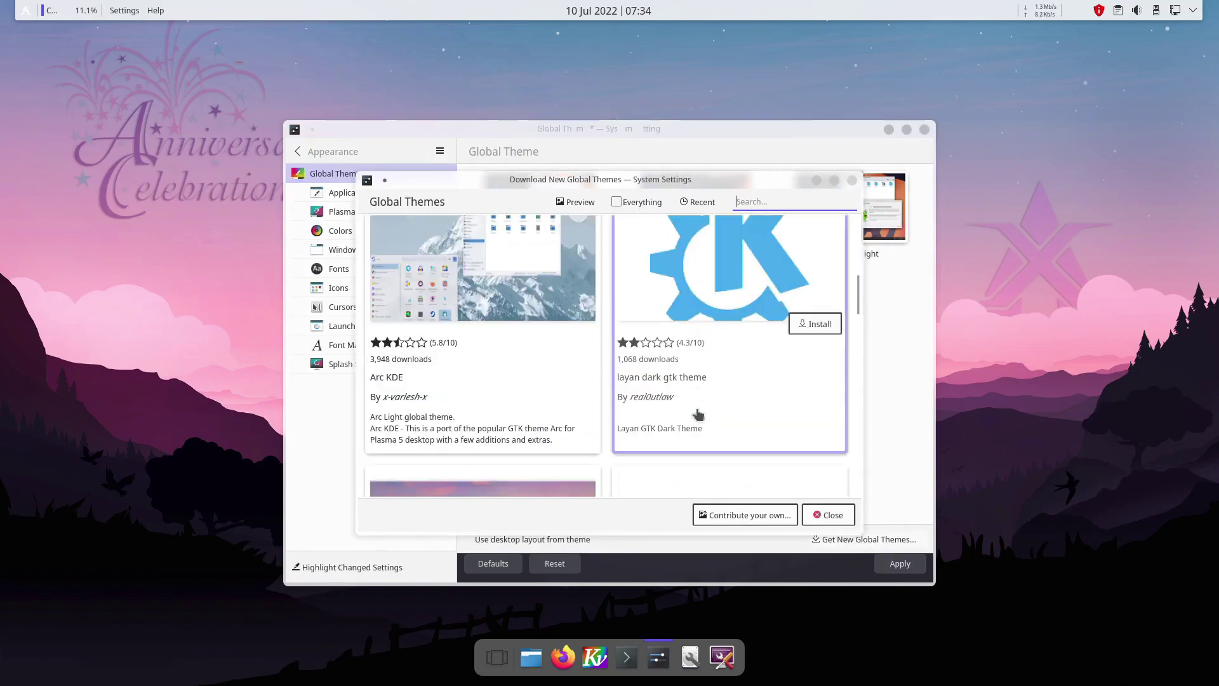
{"action": "scroll", "coordinate": [695, 413], "scroll_direction": "down", "scroll_amount": 5}
{"action": "scroll", "coordinate": [692, 413], "scroll_direction": "down", "scroll_amount": 5}
{"action": "scroll", "coordinate": [692, 413], "scroll_direction": "down", "scroll_amount": 5}
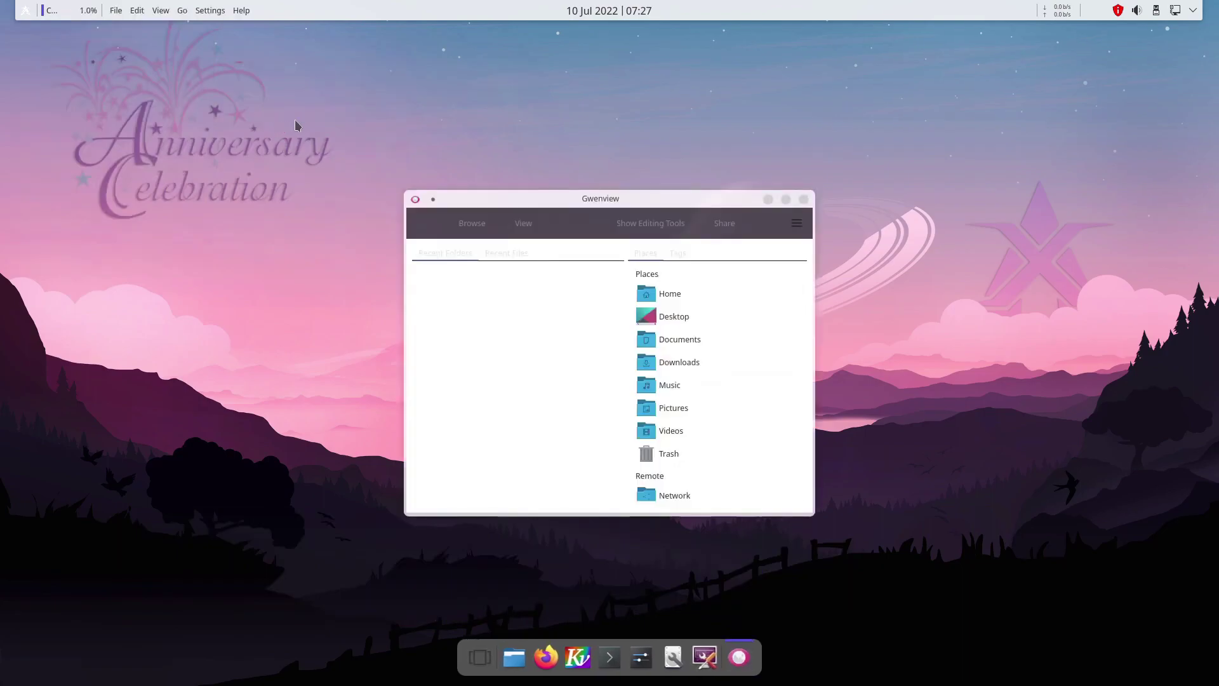
Step: View Gwenview's About information, then close Gwenview
{"action": "left_click", "coordinate": [796, 224]}
{"action": "mouse_move", "coordinate": [815, 448]}
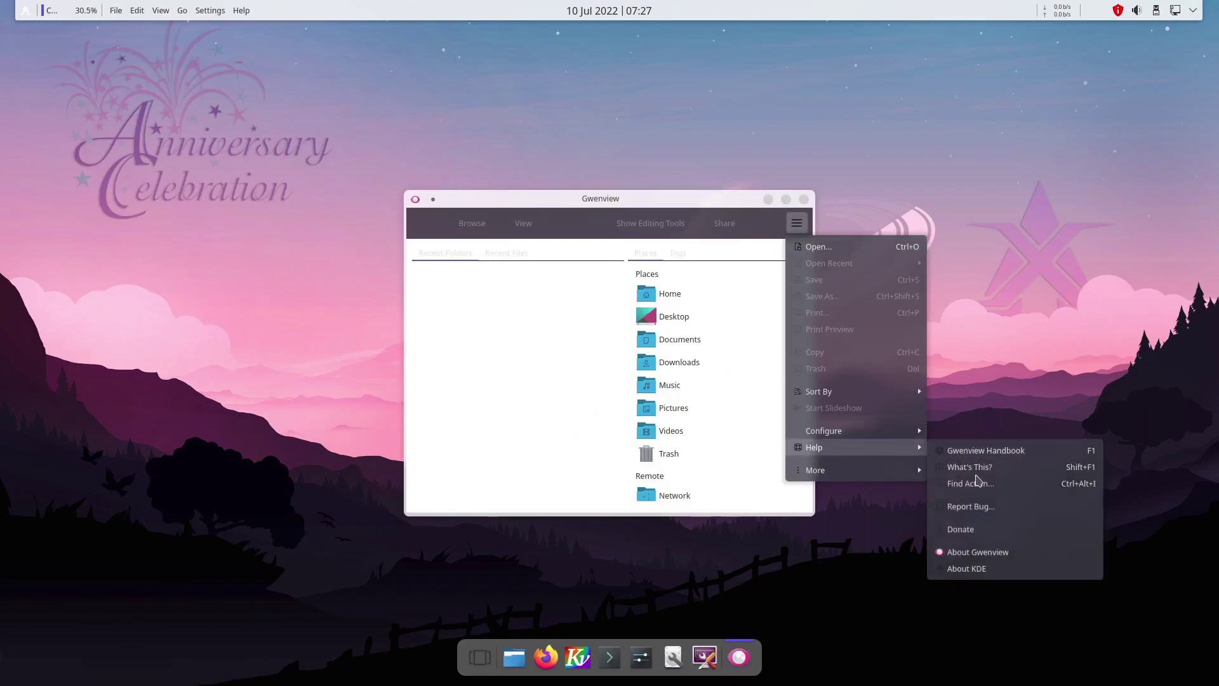
{"action": "left_click", "coordinate": [943, 550]}
{"action": "left_click", "coordinate": [697, 251]}
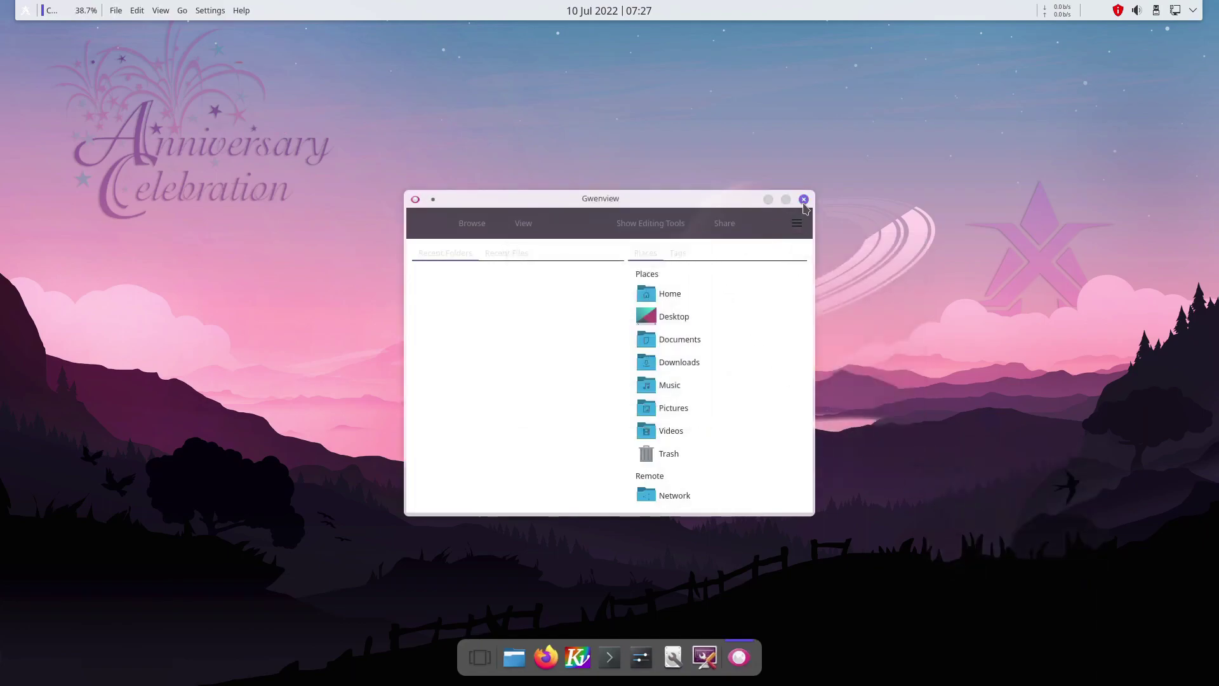
{"action": "left_click", "coordinate": [803, 200]}
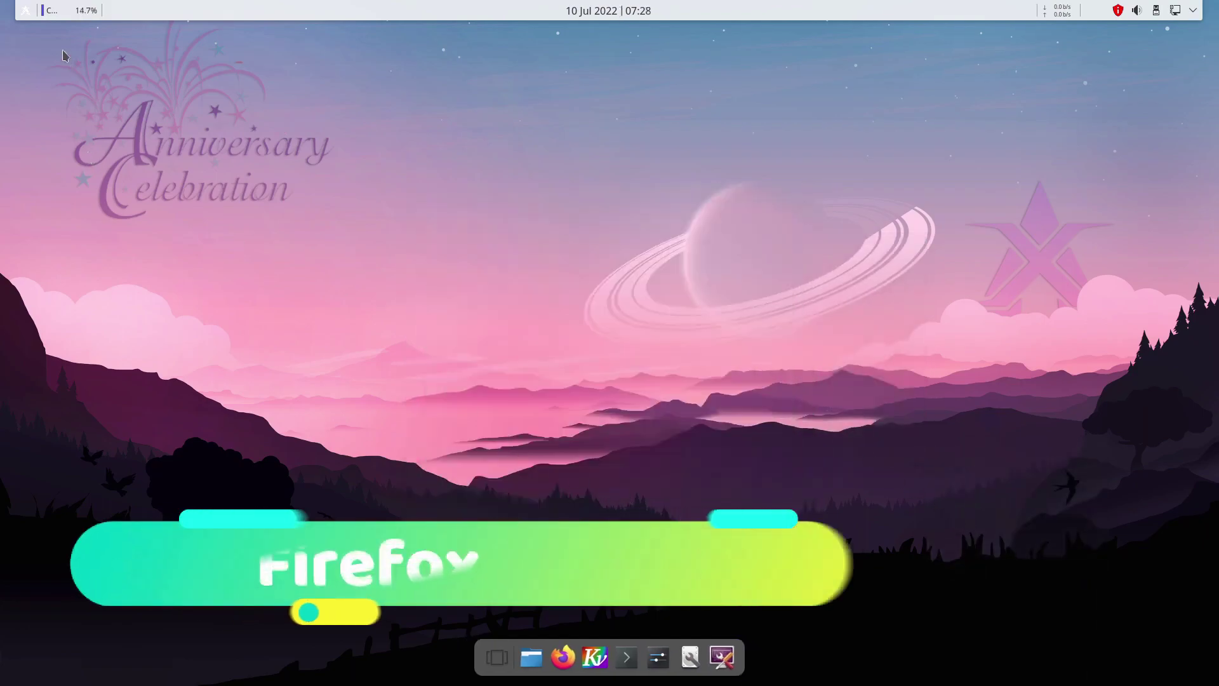
Step: Check Firefox's 101.0 About window, close Firefox, and show the launcher's System apps
{"action": "left_click", "coordinate": [24, 10]}
{"action": "mouse_move", "coordinate": [83, 97]}
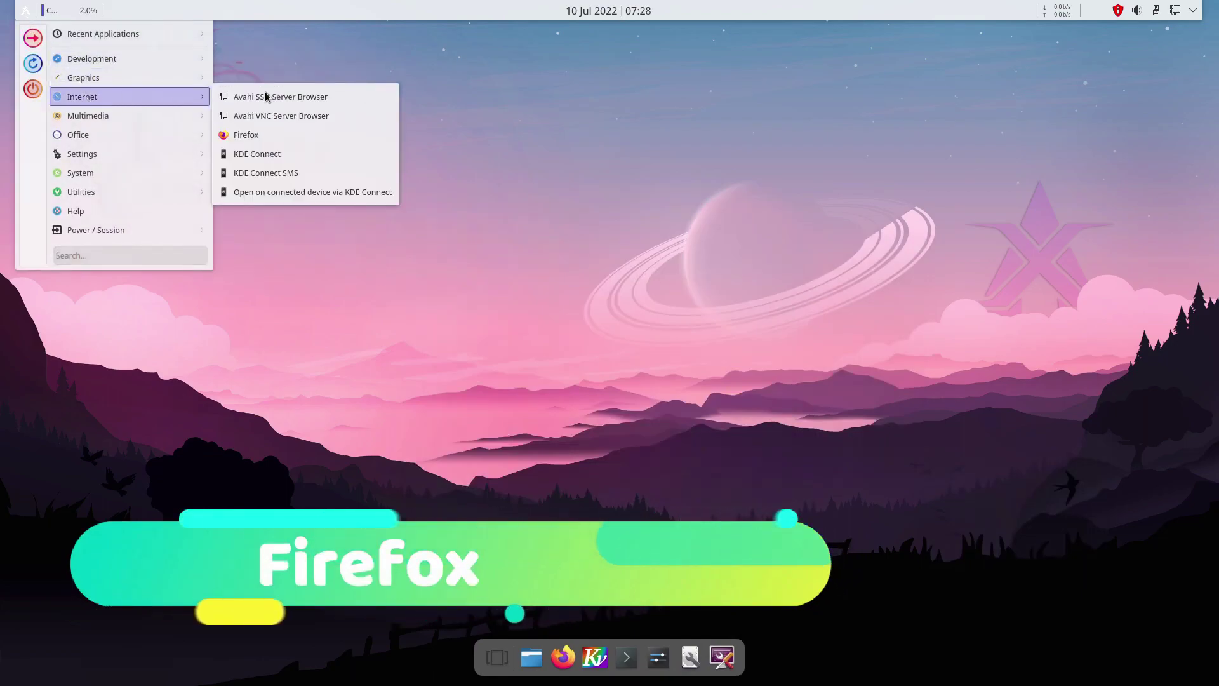
{"action": "left_click", "coordinate": [268, 134]}
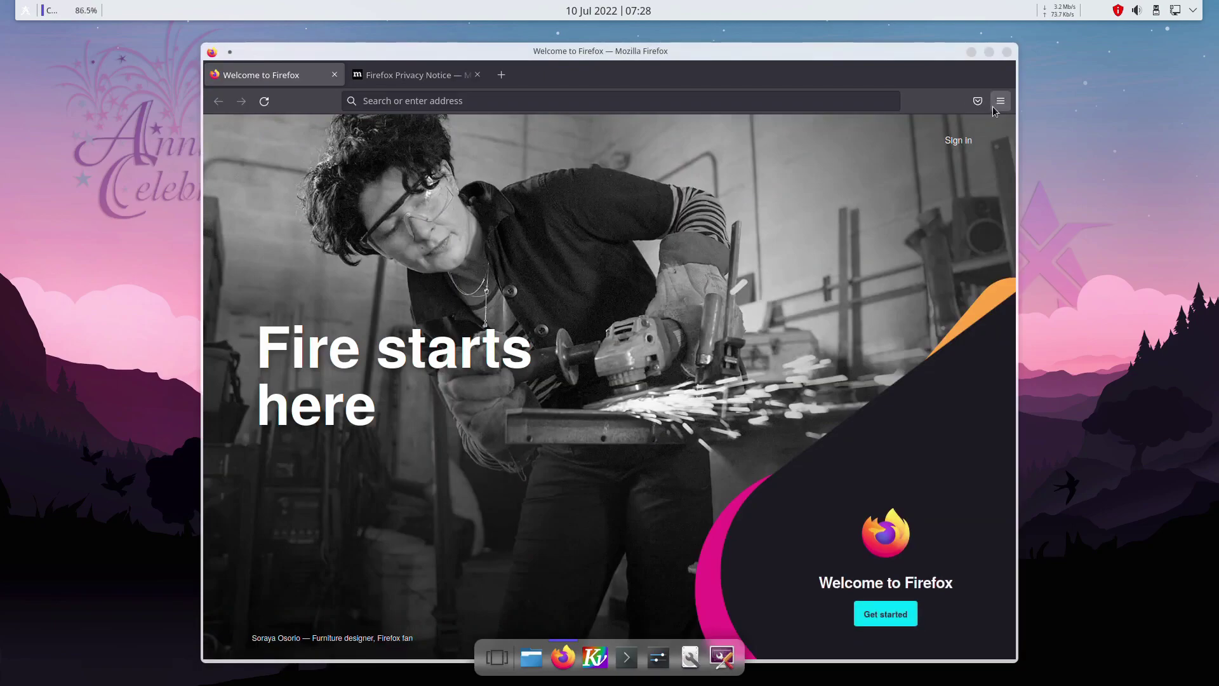
{"action": "left_click", "coordinate": [1000, 100]}
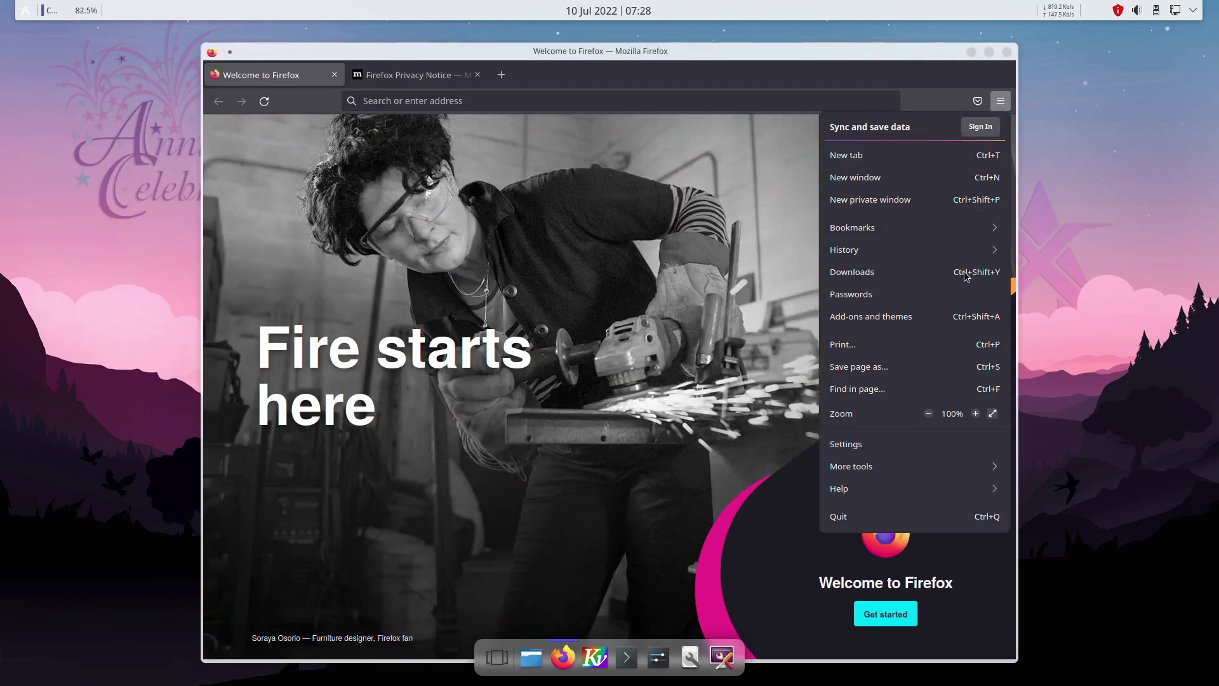
{"action": "left_click", "coordinate": [874, 489]}
{"action": "left_click", "coordinate": [880, 270]}
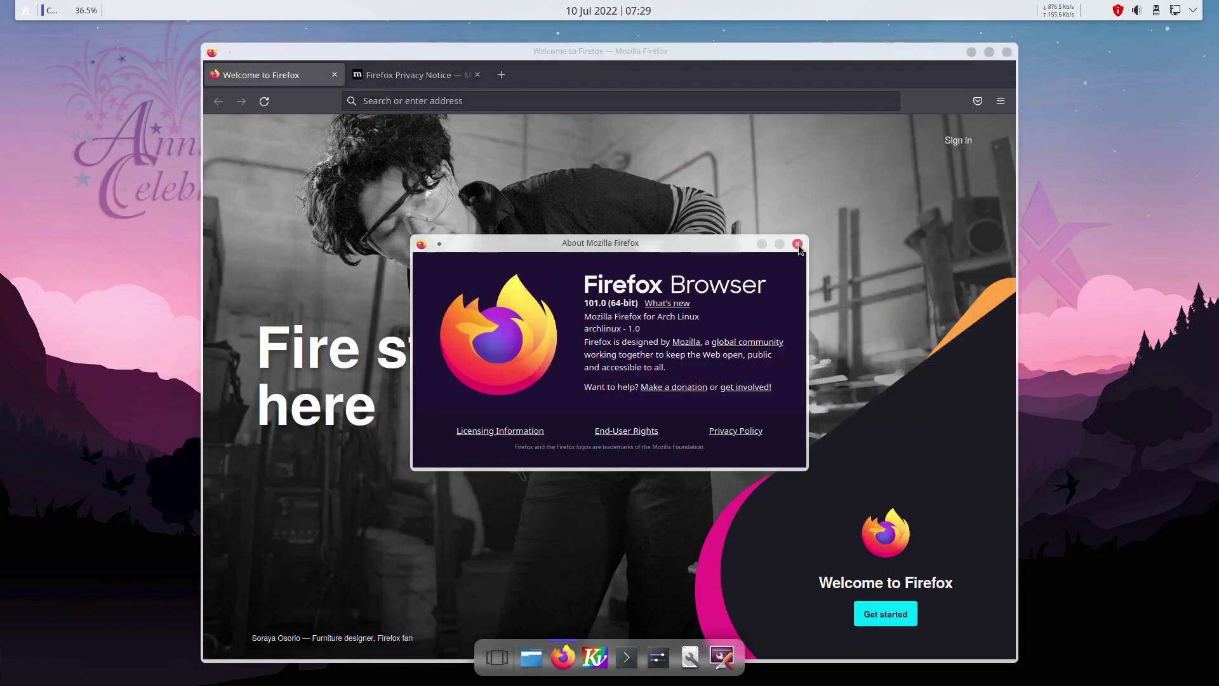
{"action": "key", "text": "Escape"}
{"action": "left_click", "coordinate": [1007, 51]}
{"action": "left_click", "coordinate": [24, 10]}
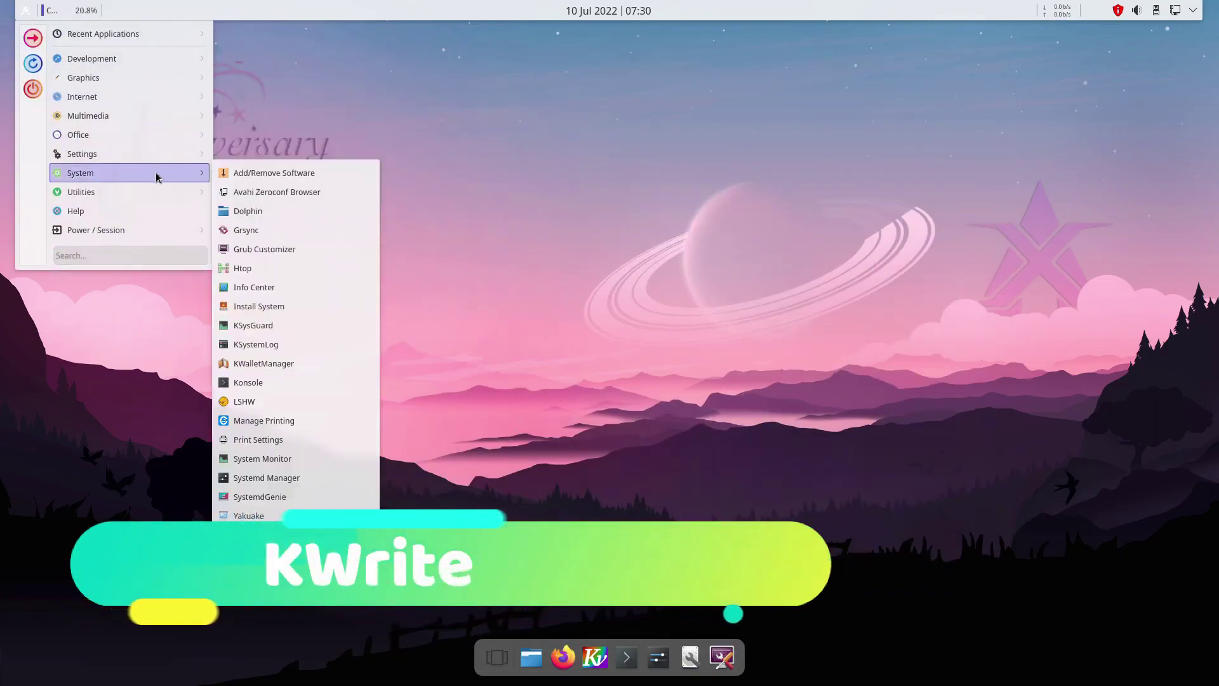
Step: Launch KWrite with an empty document, then open and dismiss its window and editor menus
{"action": "mouse_move", "coordinate": [81, 192]}
{"action": "left_click", "coordinate": [267, 326]}
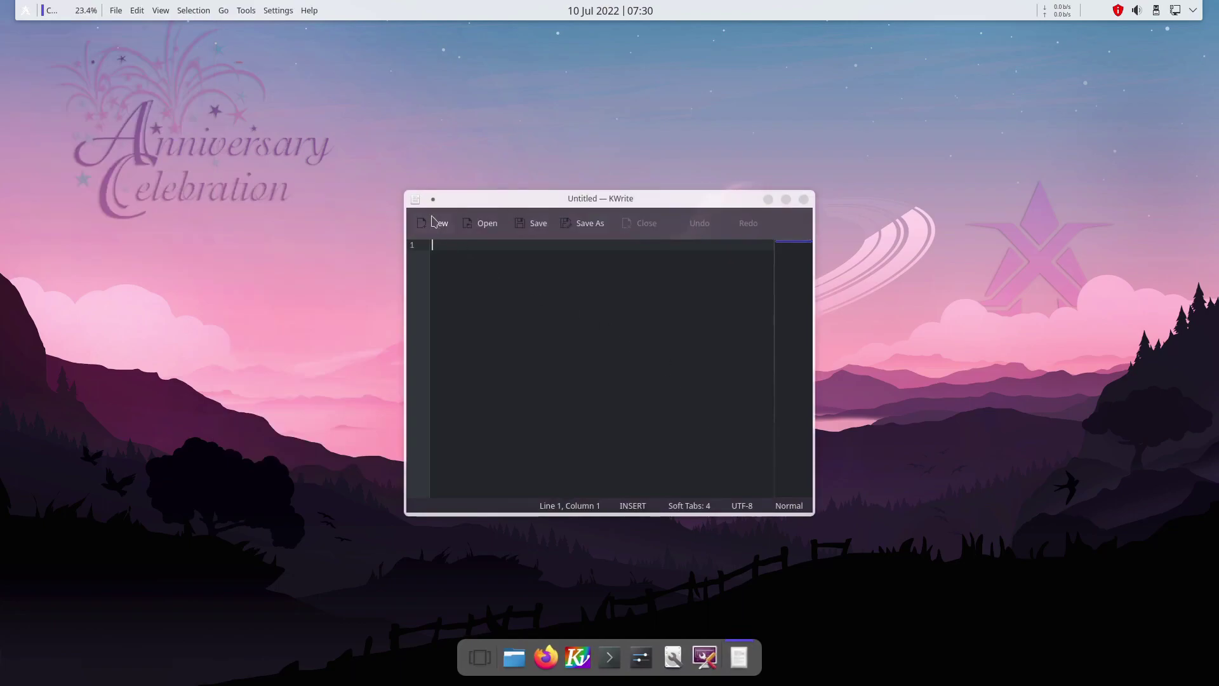
{"action": "left_click", "coordinate": [417, 201]}
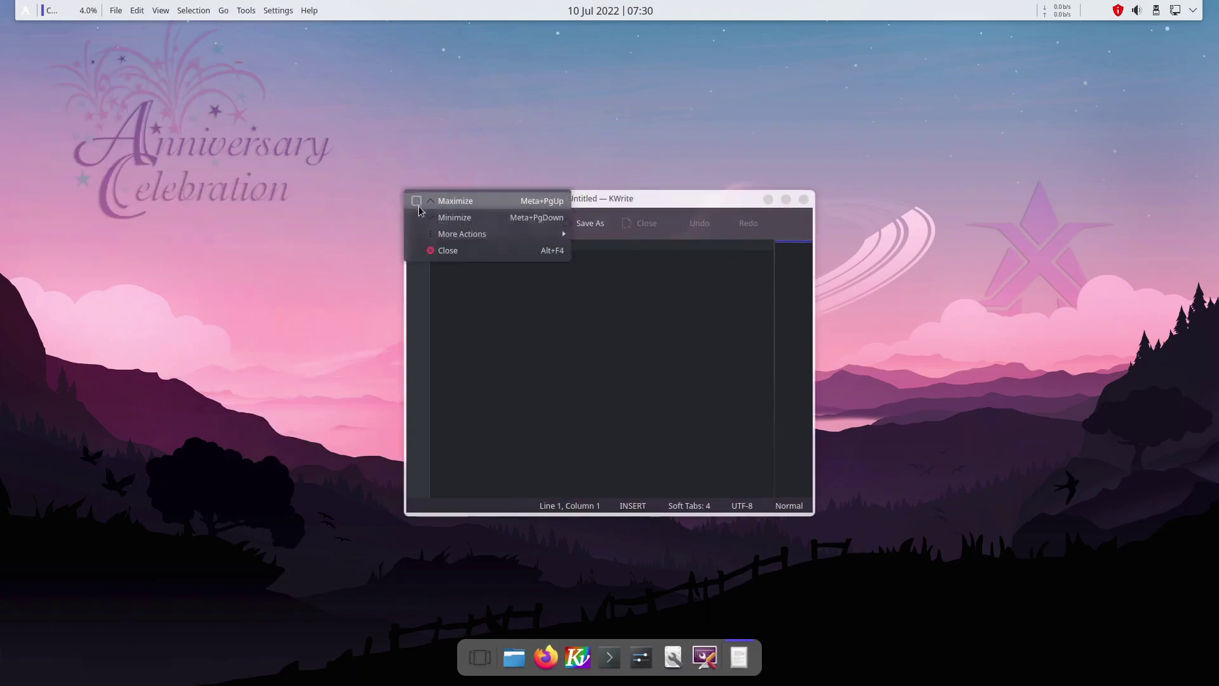
{"action": "left_click", "coordinate": [708, 260]}
{"action": "right_click", "coordinate": [703, 241]}
{"action": "left_click", "coordinate": [611, 240]}
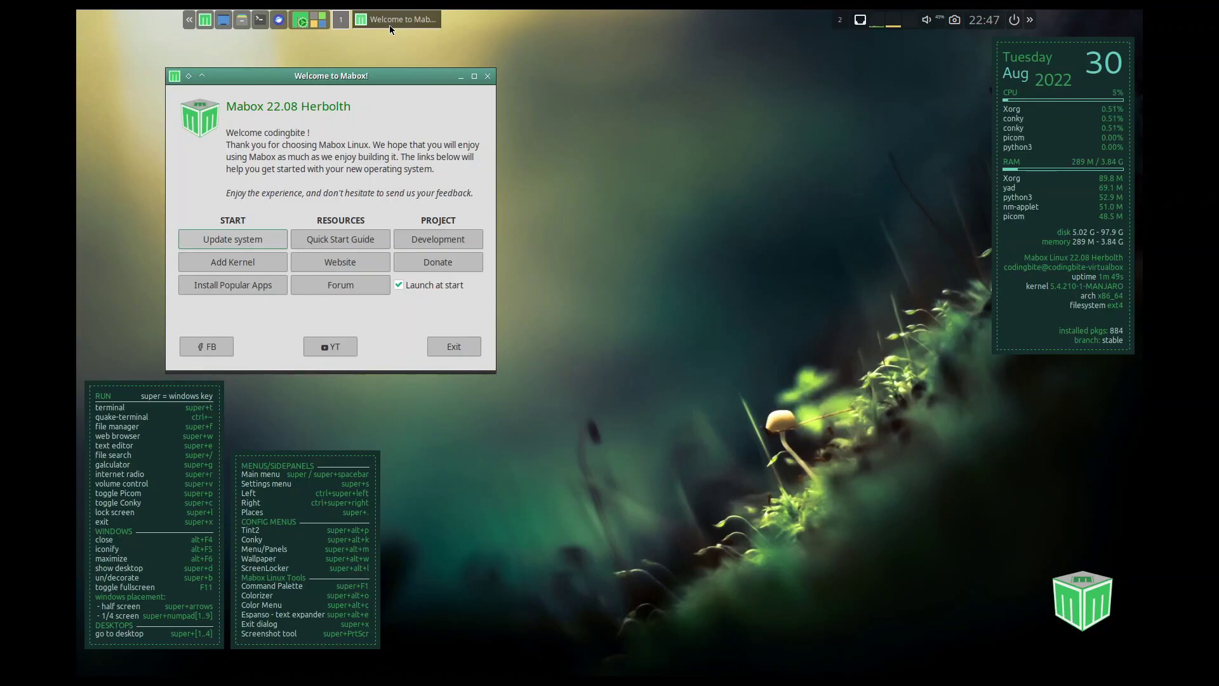
Step: Close the Welcome window, then open and close three LXTask Task Manager windows
{"action": "left_click", "coordinate": [486, 76]}
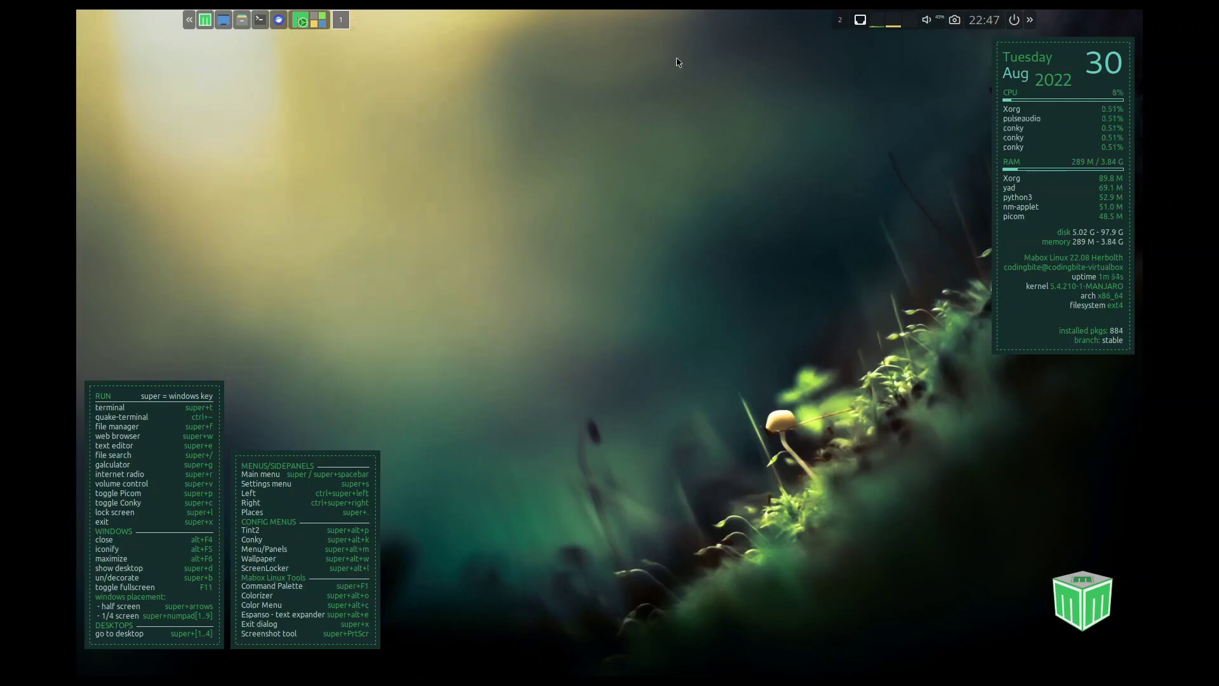
{"action": "double_click", "coordinate": [913, 29]}
{"action": "left_click", "coordinate": [884, 27]}
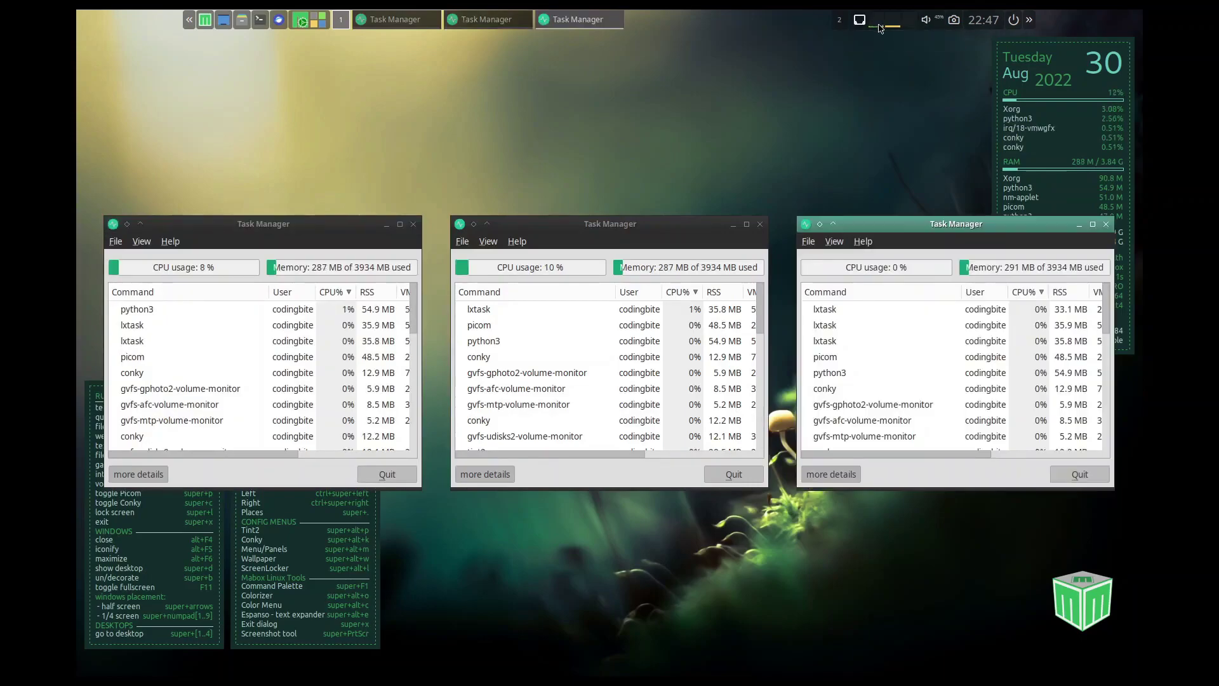
{"action": "left_click", "coordinate": [414, 226]}
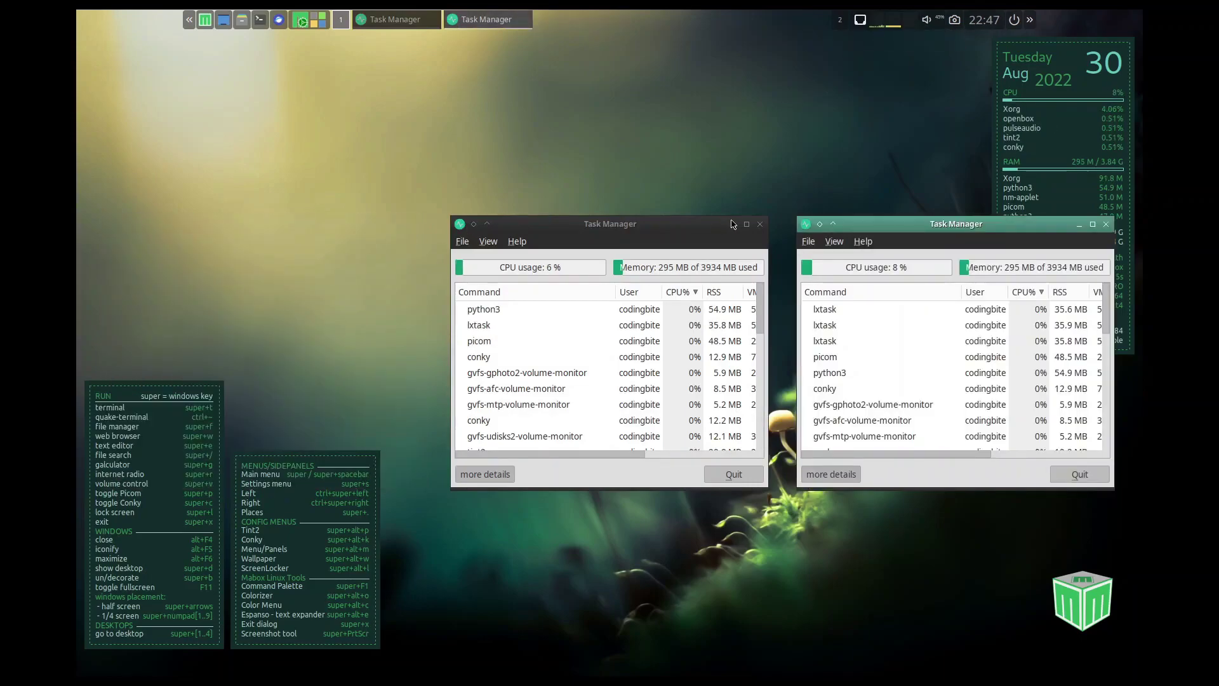
{"action": "left_click", "coordinate": [759, 225]}
{"action": "left_click", "coordinate": [1105, 225]}
Step: Mute and unmute the sound, then open and close the Mabox side panel
{"action": "left_click", "coordinate": [936, 21]}
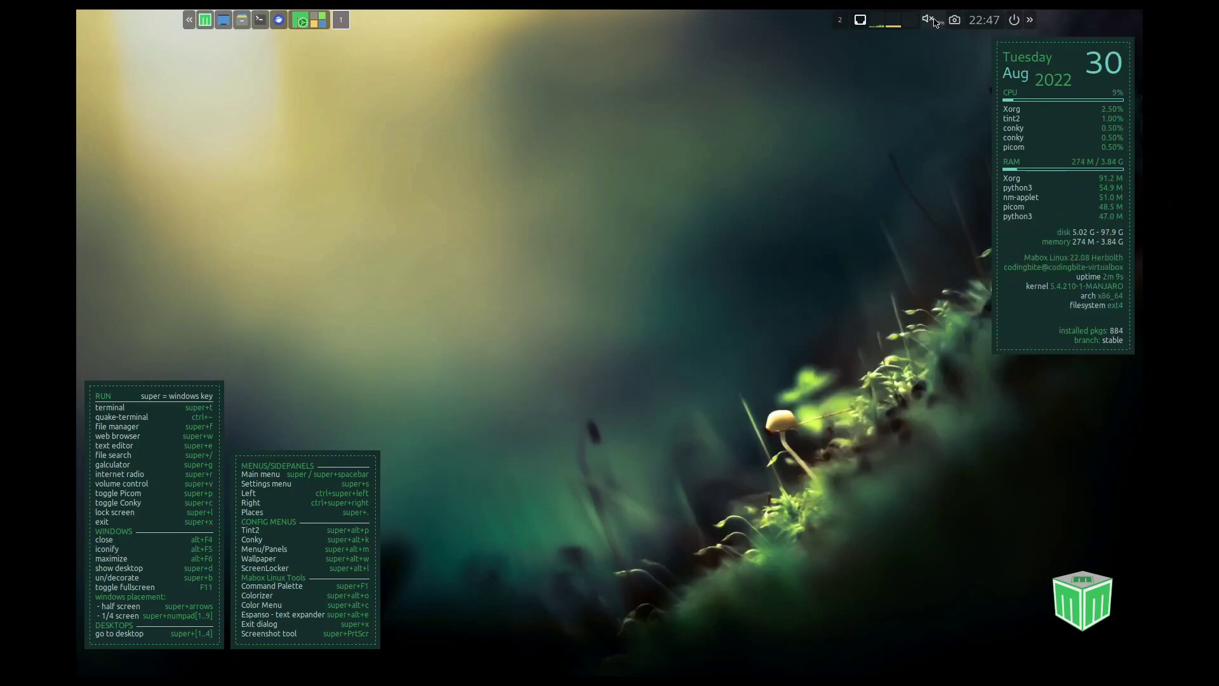
{"action": "left_click", "coordinate": [936, 21]}
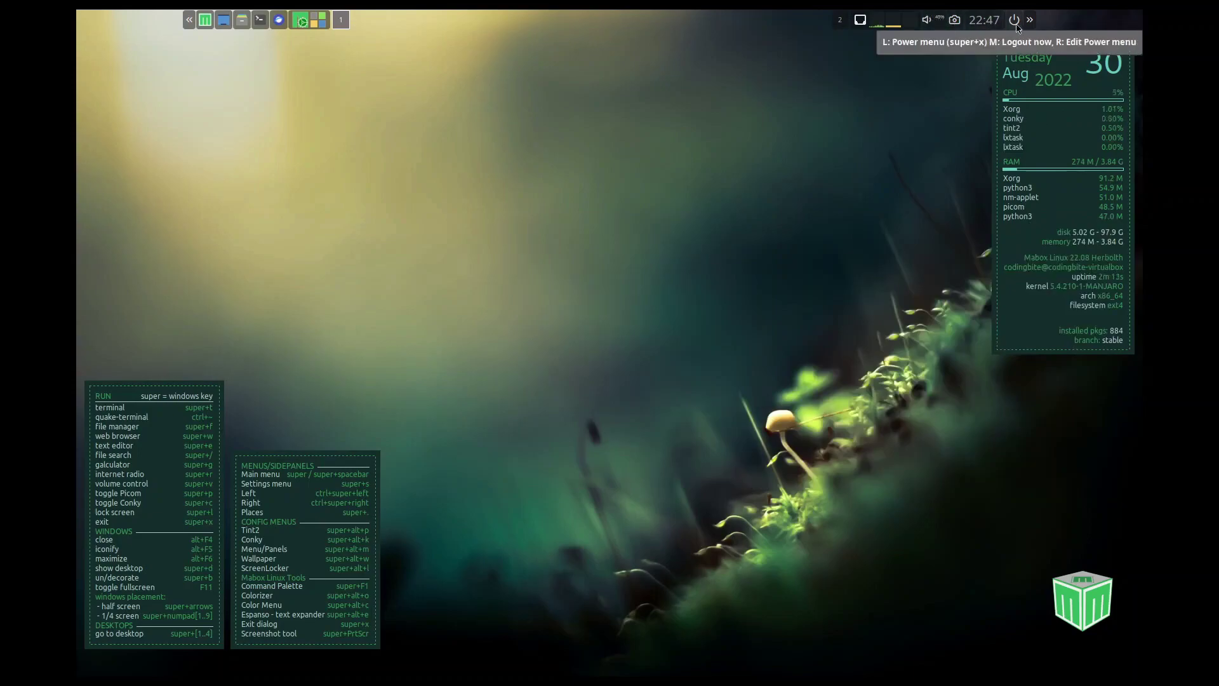
{"action": "key", "text": "ctrl+super+Right"}
{"action": "left_click", "coordinate": [909, 121]}
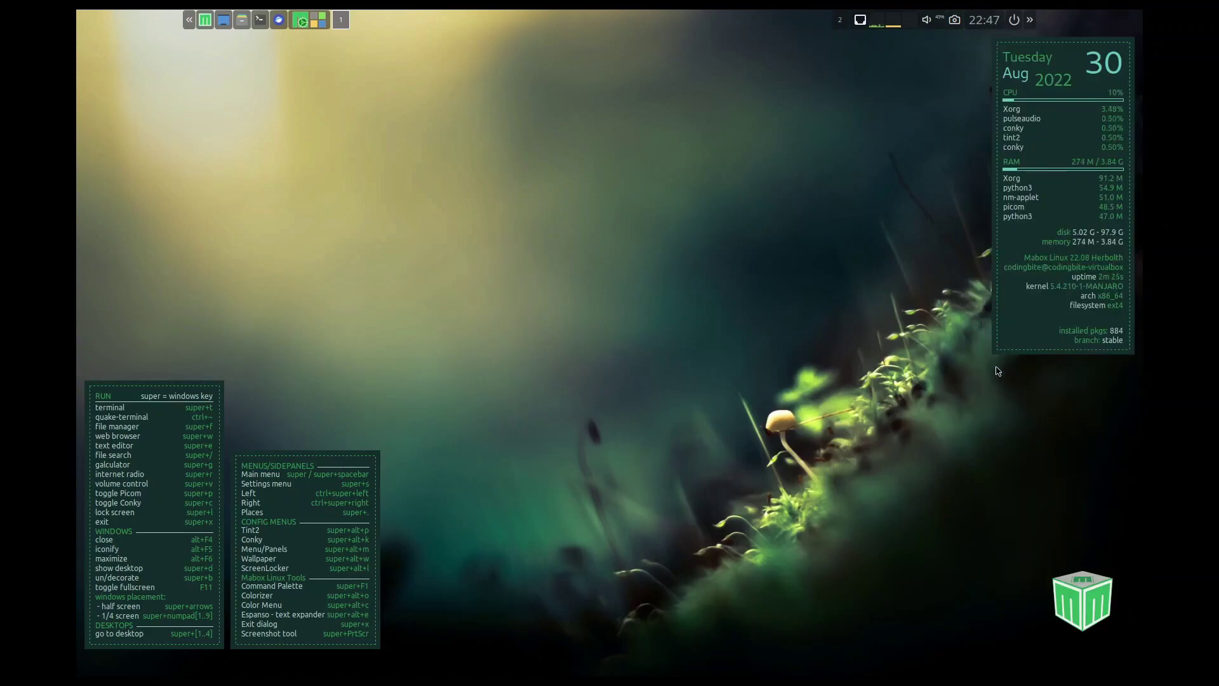
Step: Open BLOB Config Manager from the main menu and preview the Bunsen screenshot full size
{"action": "key", "text": "super"}
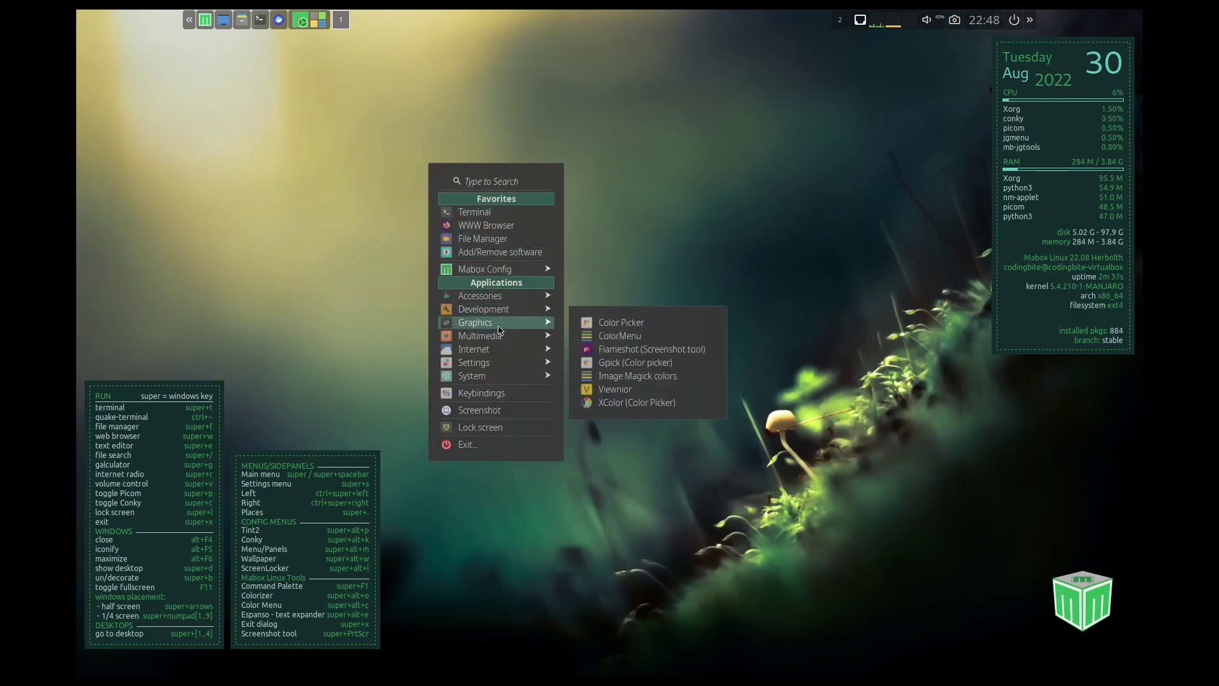
{"action": "mouse_move", "coordinate": [481, 269]}
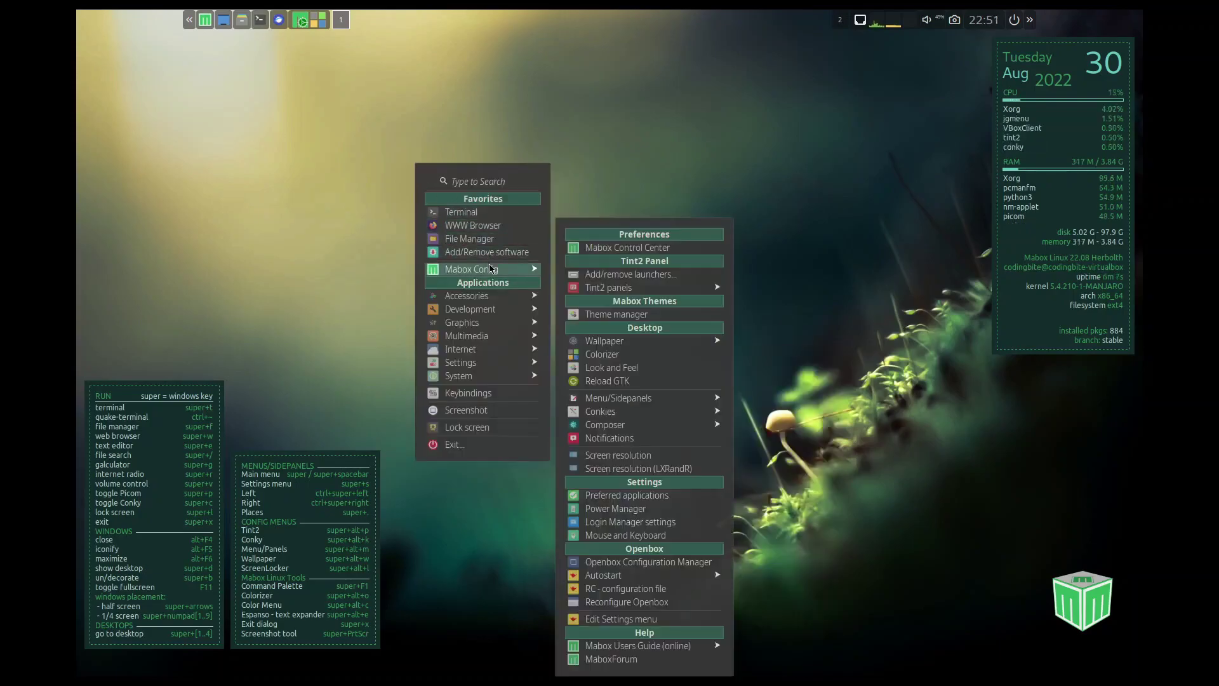
{"action": "left_click", "coordinate": [593, 312]}
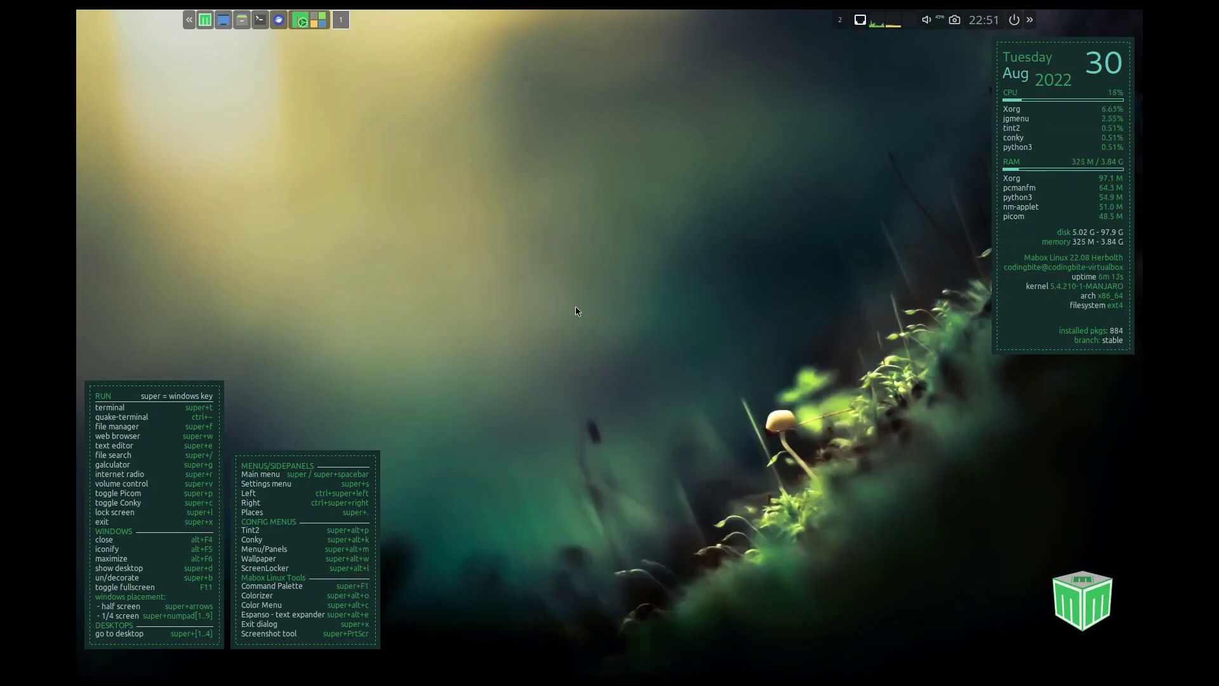
{"action": "left_click", "coordinate": [612, 289]}
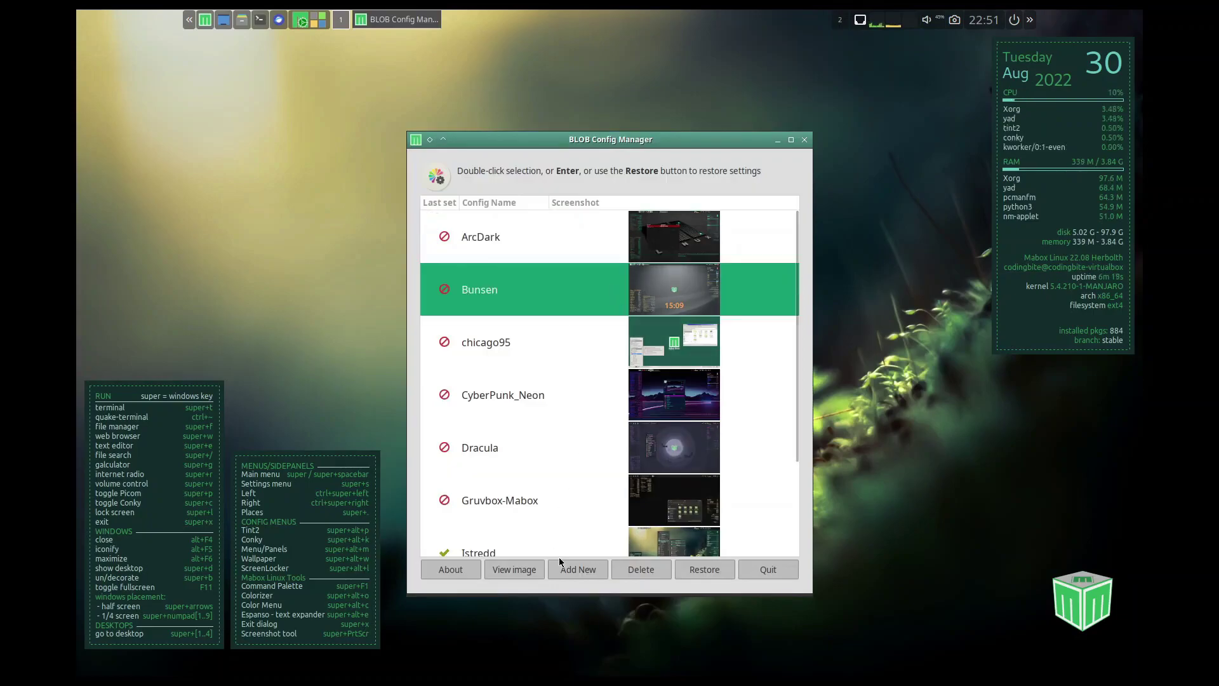
{"action": "left_click", "coordinate": [533, 574]}
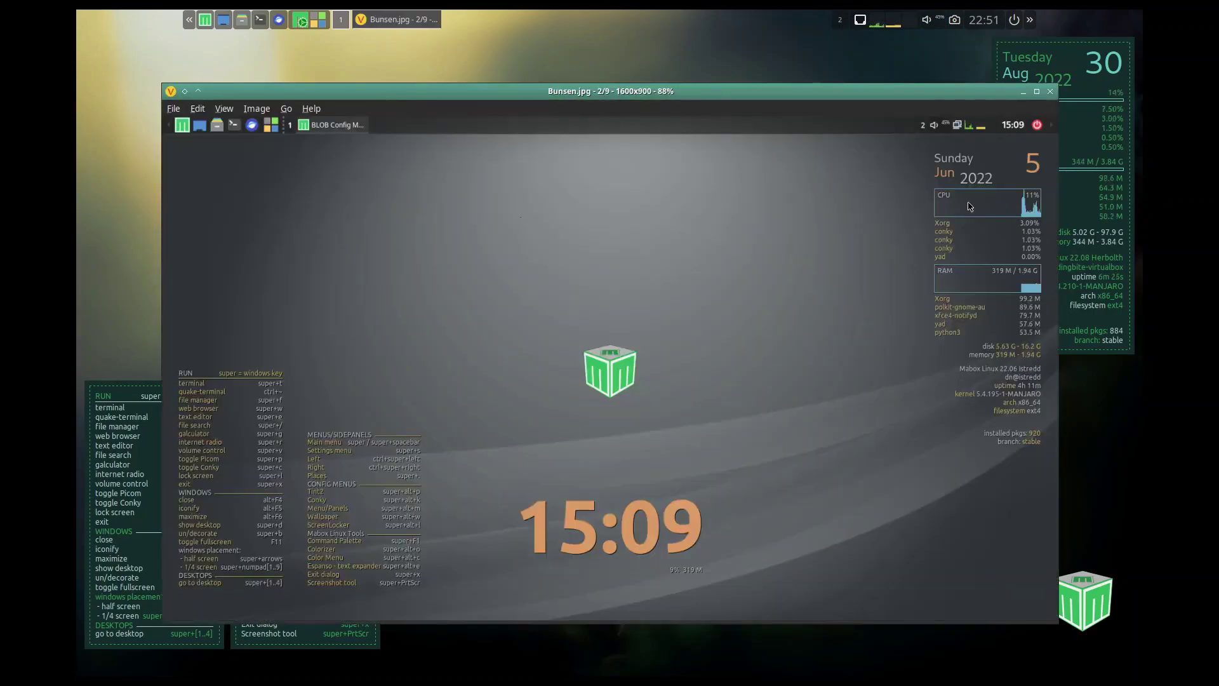
{"action": "left_click", "coordinate": [1052, 93]}
Step: Restore the ArcDark, Bunsen and CyberPunk_Neon configurations, confirming each restore
{"action": "double_click", "coordinate": [546, 279]}
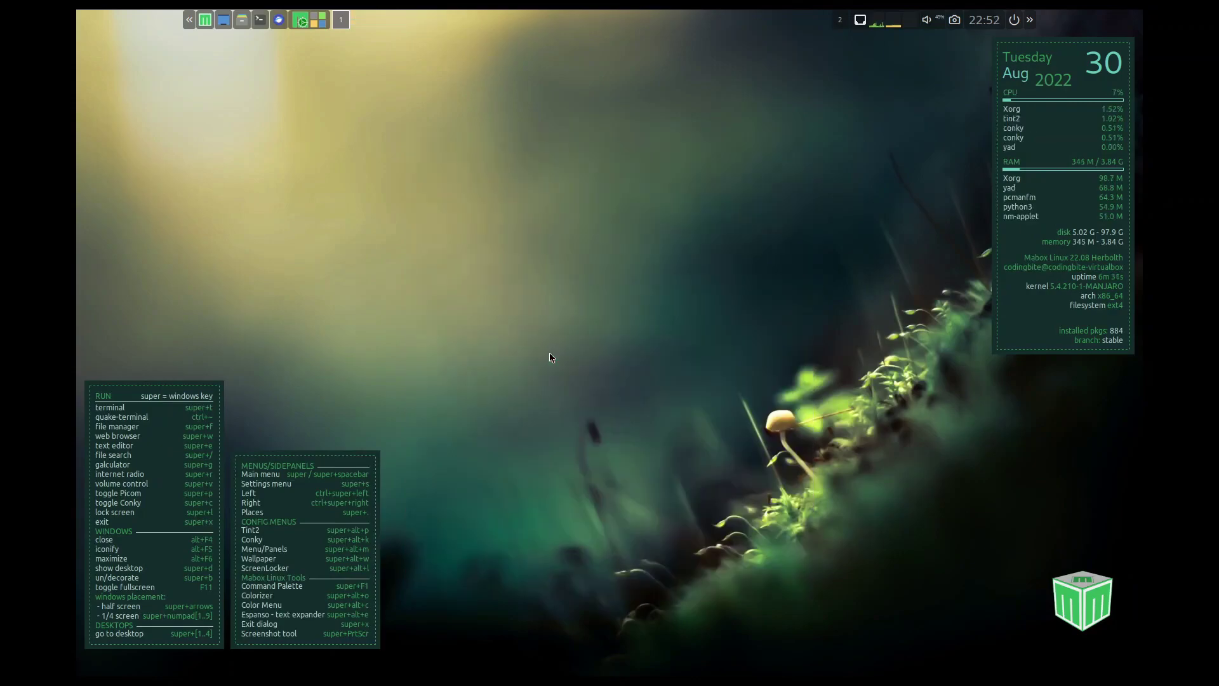
{"action": "scroll", "coordinate": [497, 347], "scroll_direction": "down", "scroll_amount": 1}
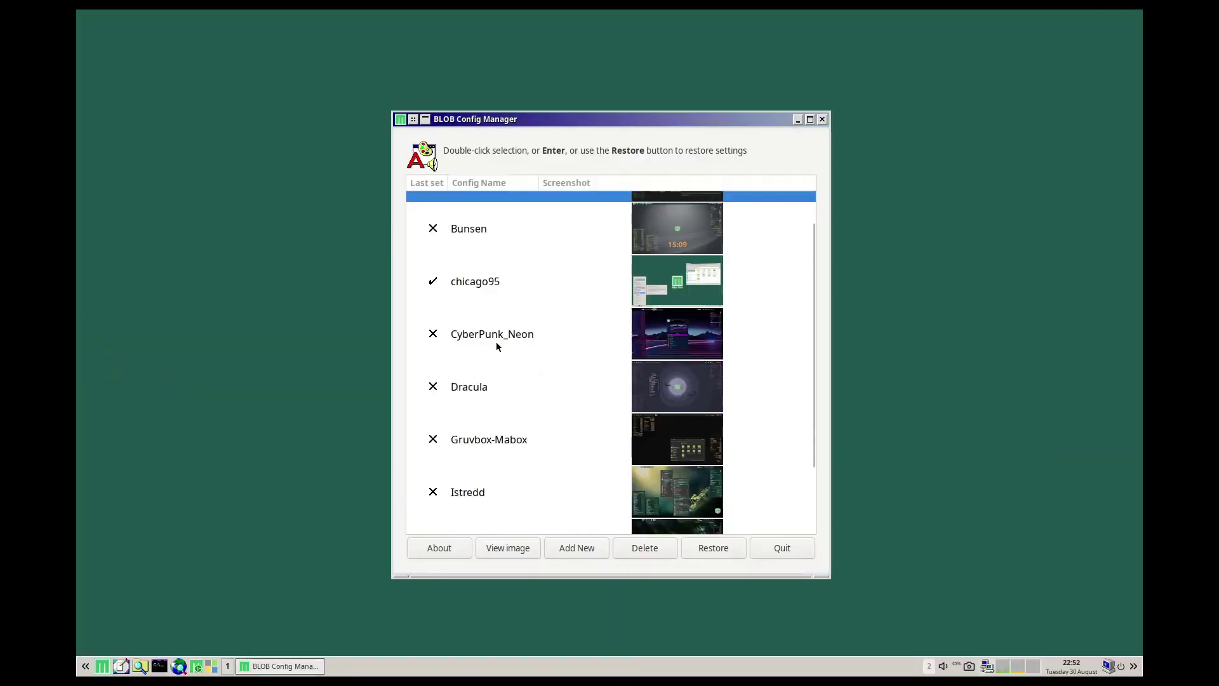
{"action": "scroll", "coordinate": [513, 328], "scroll_direction": "up", "scroll_amount": 1}
{"action": "key", "text": "Return"}
{"action": "left_click", "coordinate": [640, 448]}
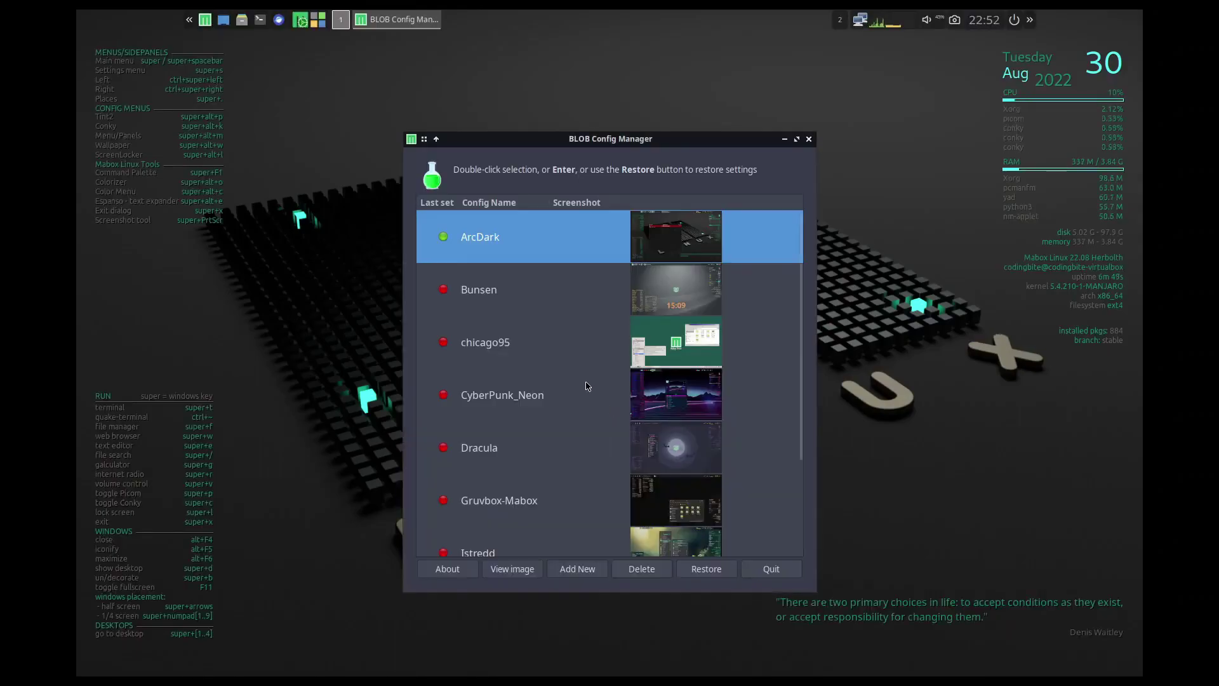
{"action": "double_click", "coordinate": [557, 301]}
{"action": "left_click", "coordinate": [667, 470]}
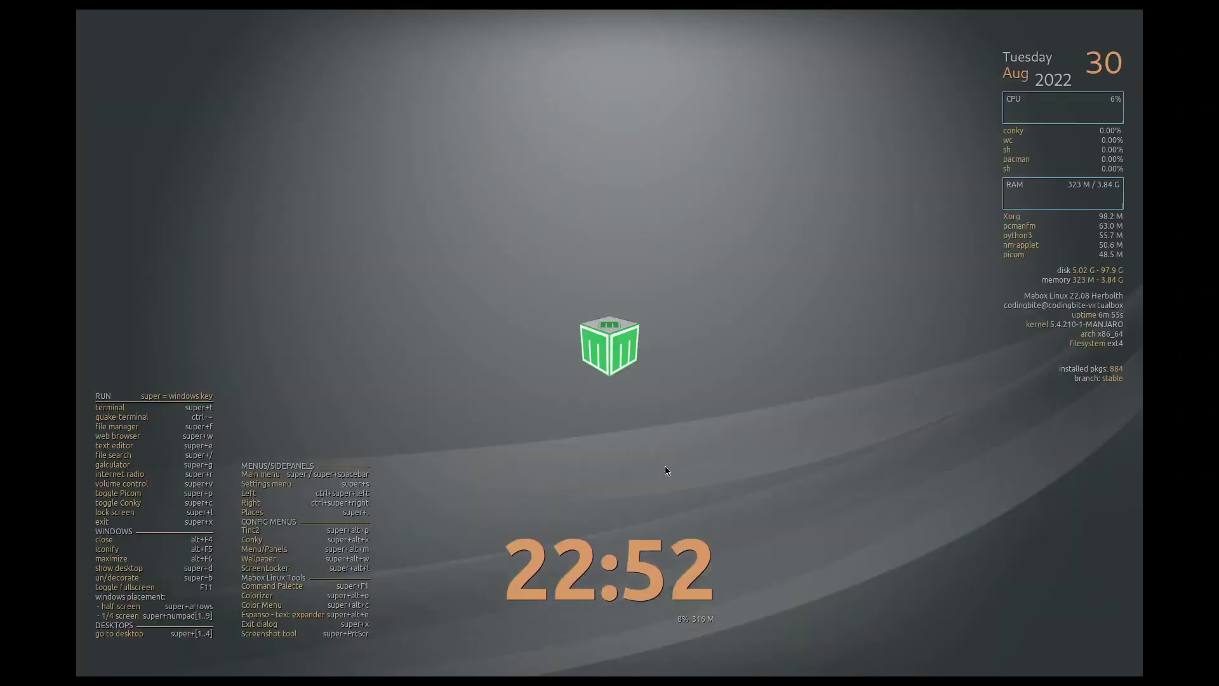
{"action": "double_click", "coordinate": [576, 396]}
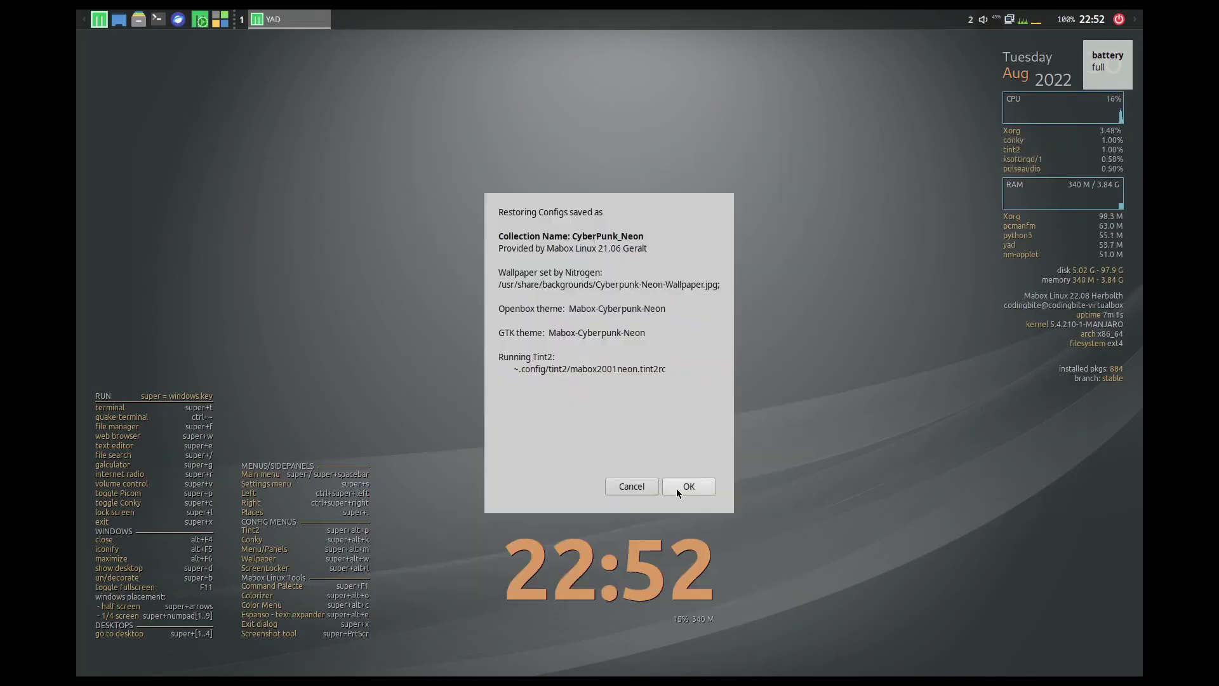
{"action": "left_click", "coordinate": [684, 485]}
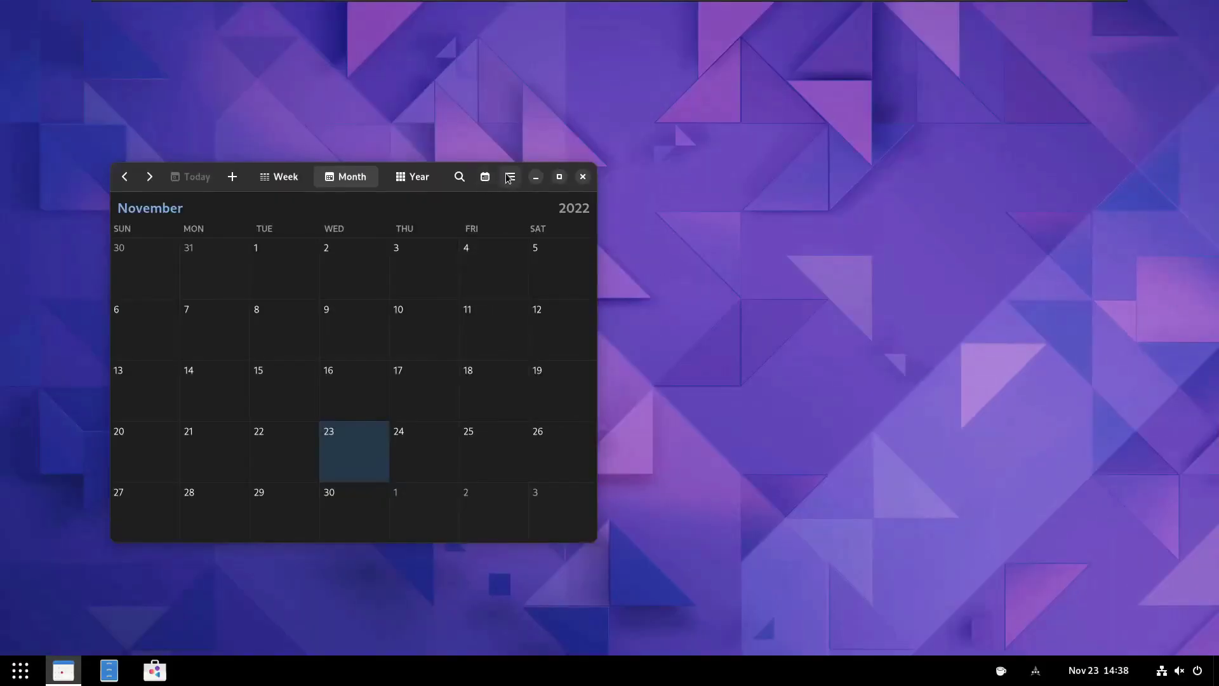
Step: Close the Calendar window, then open Files from the dock, dismiss its About dialog and close it
{"action": "left_click", "coordinate": [509, 177]}
{"action": "left_click", "coordinate": [587, 178]}
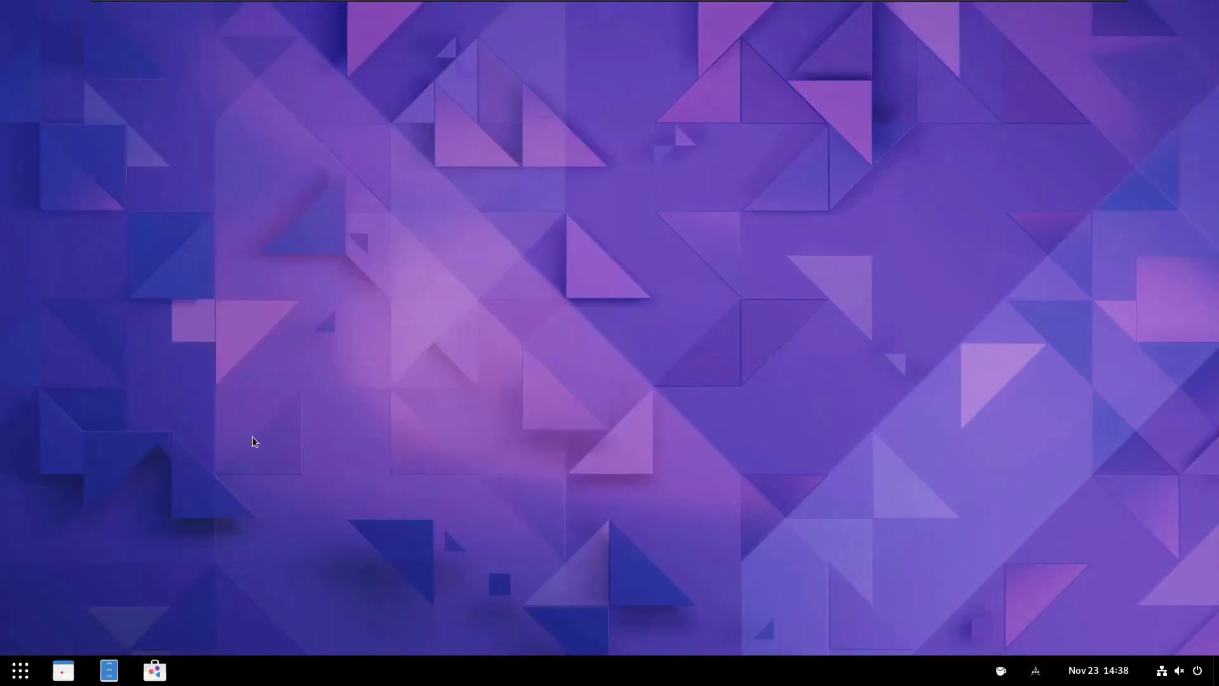
{"action": "left_click", "coordinate": [119, 677]}
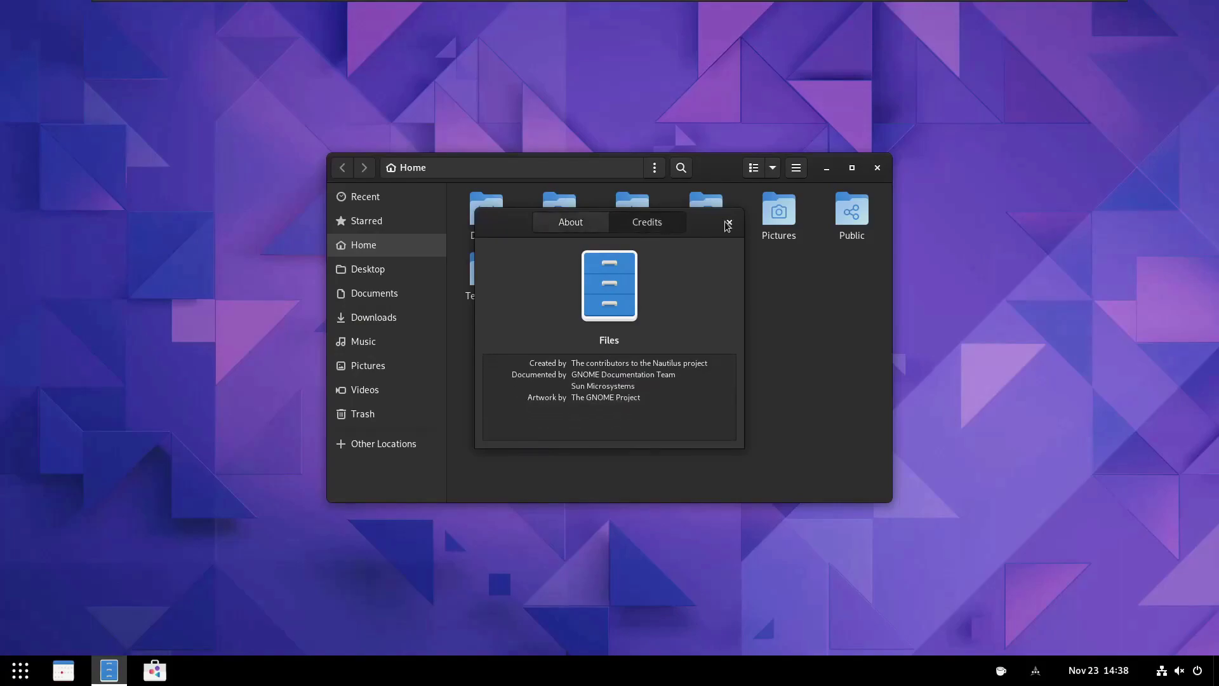
{"action": "left_click", "coordinate": [730, 223]}
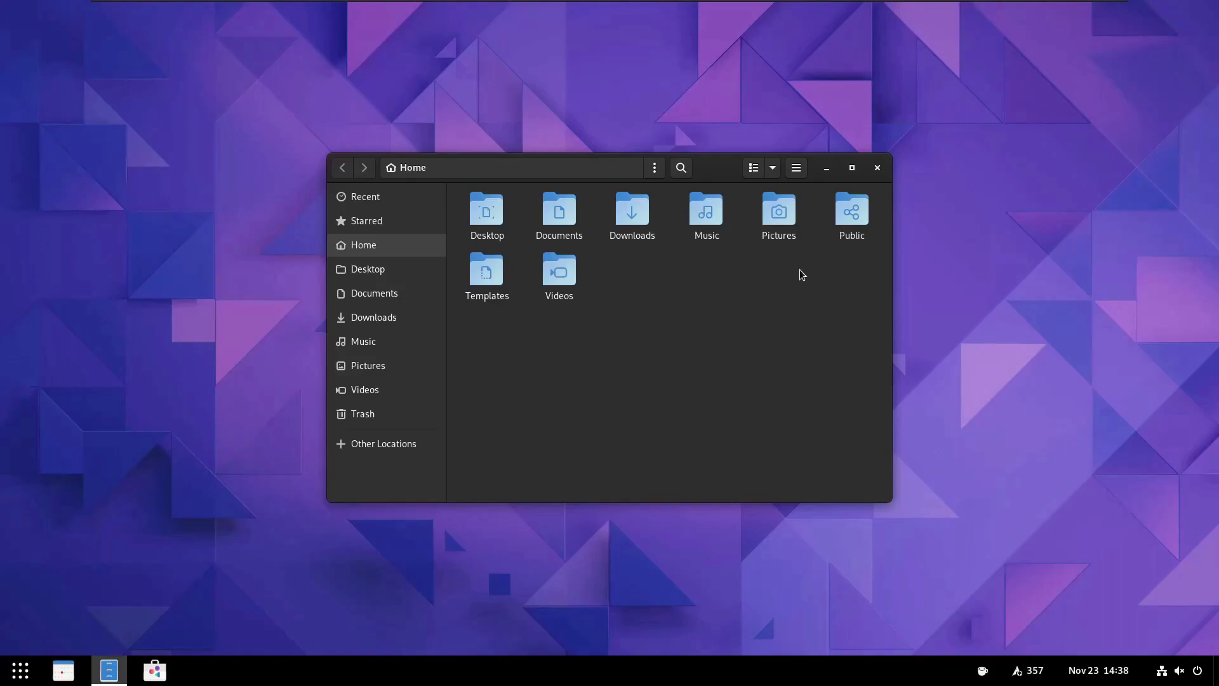
{"action": "left_click", "coordinate": [877, 169]}
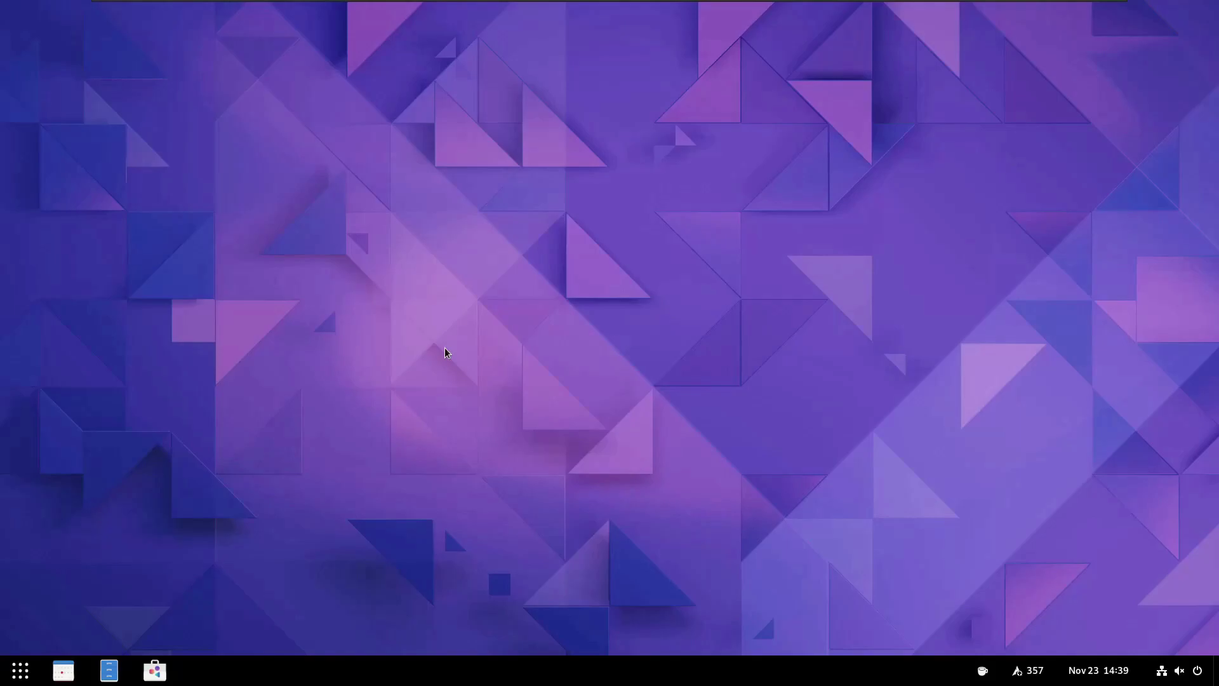
Step: Launch Software, then show a searched city's daily forecast in Weather and close it
{"action": "left_click", "coordinate": [155, 672]}
{"action": "left_click", "coordinate": [20, 670]}
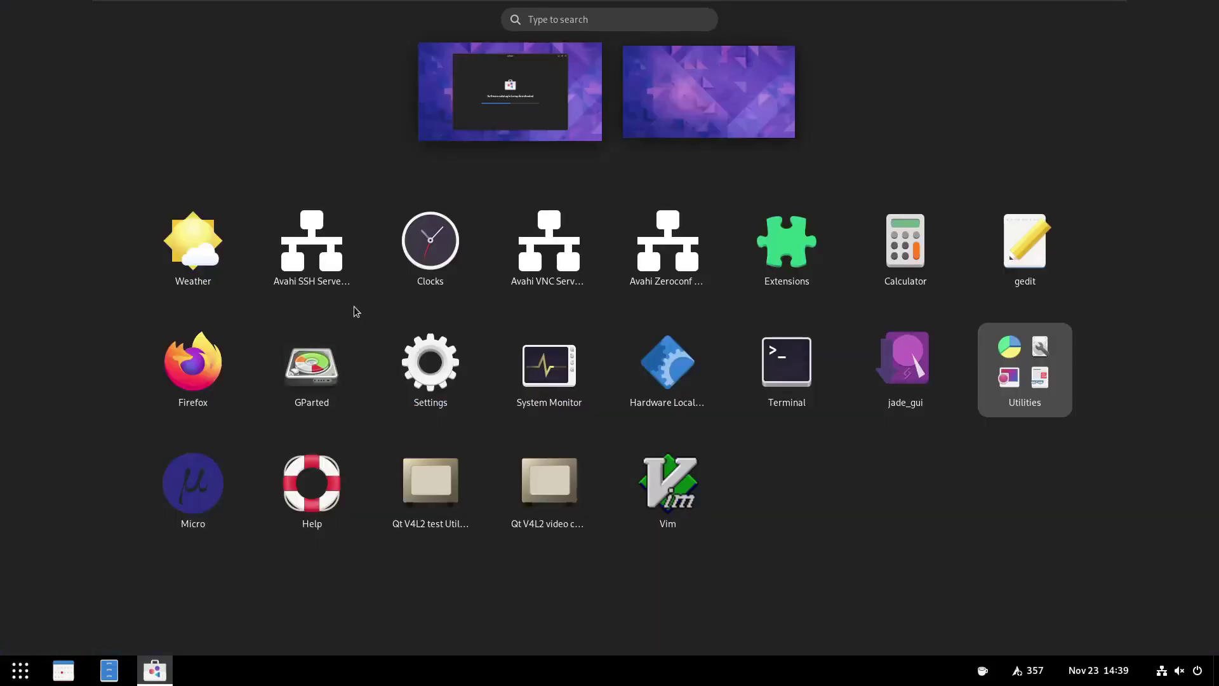
{"action": "left_click", "coordinate": [193, 245]}
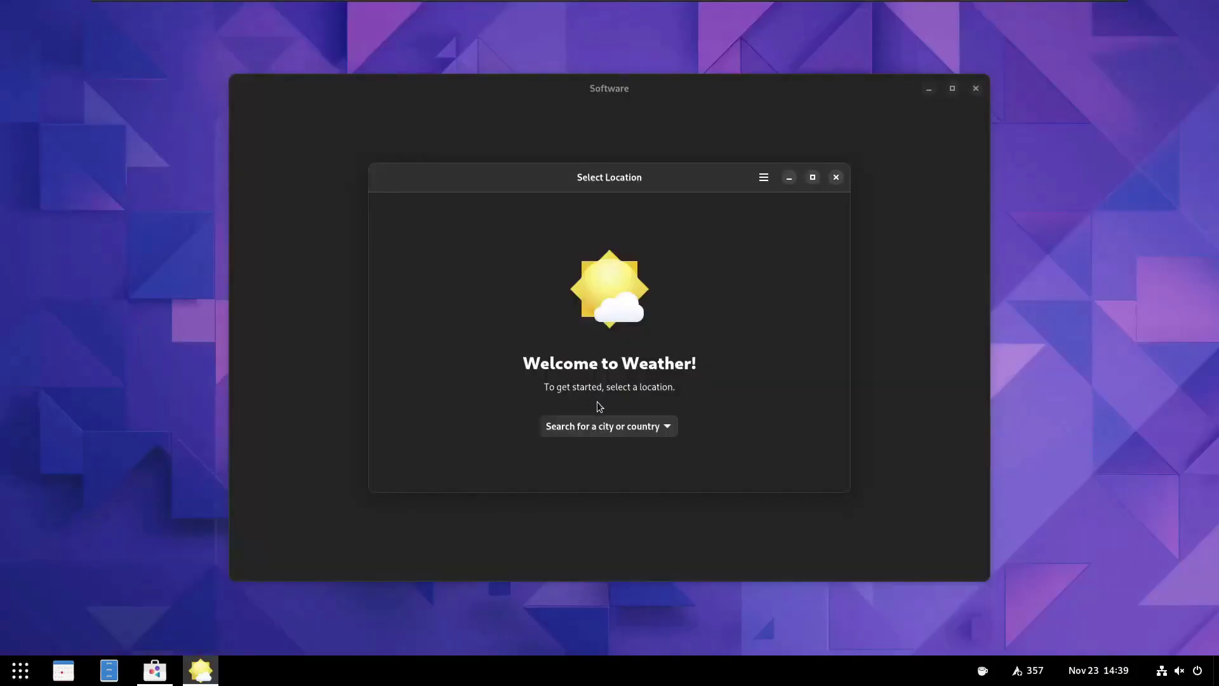
{"action": "left_click", "coordinate": [582, 428]}
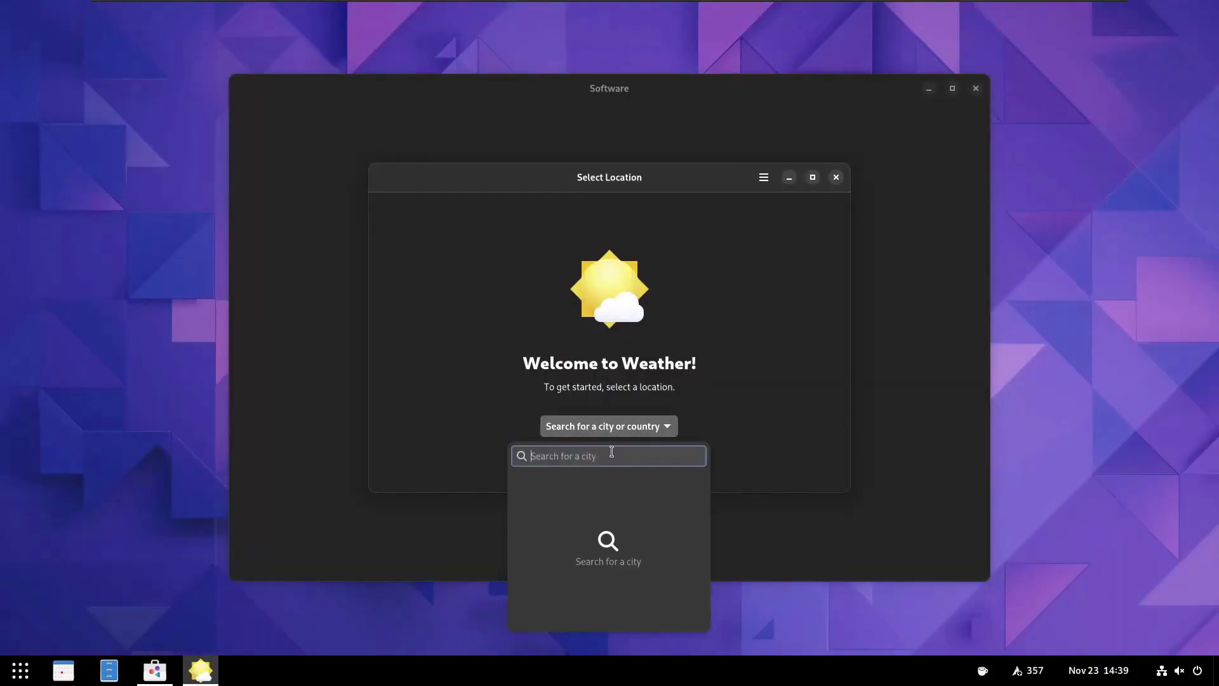
{"action": "type", "text": "Bangk"}
{"action": "key", "text": "Return"}
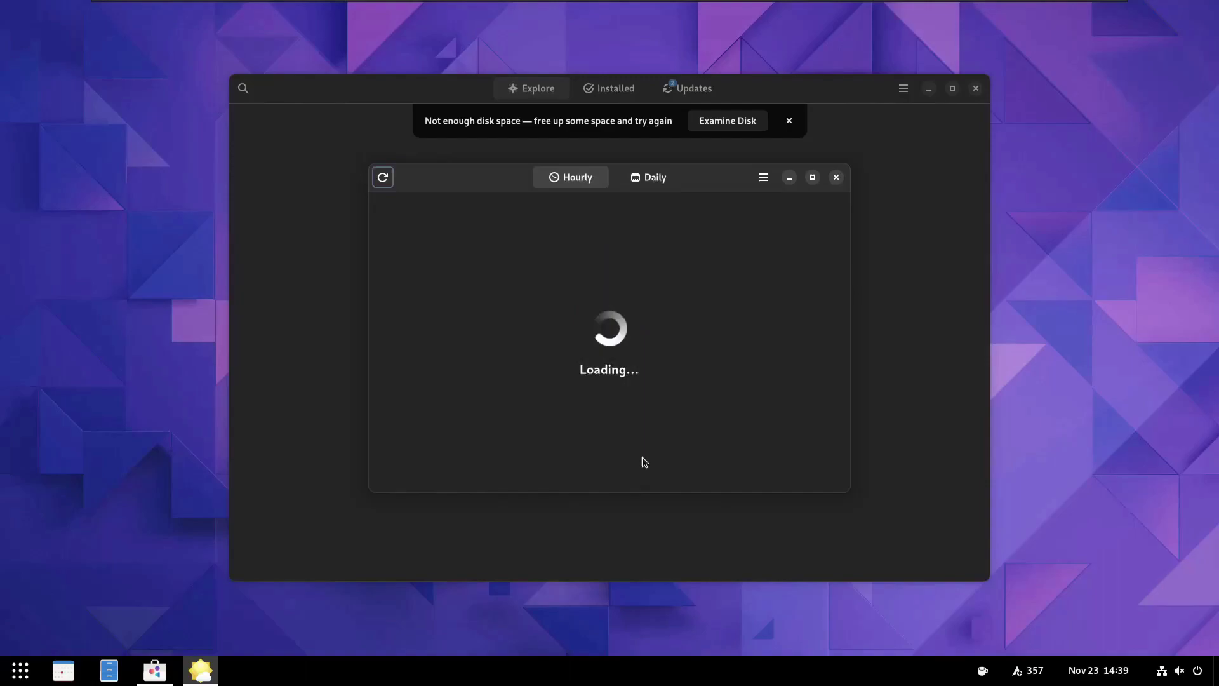
{"action": "left_click", "coordinate": [645, 178]}
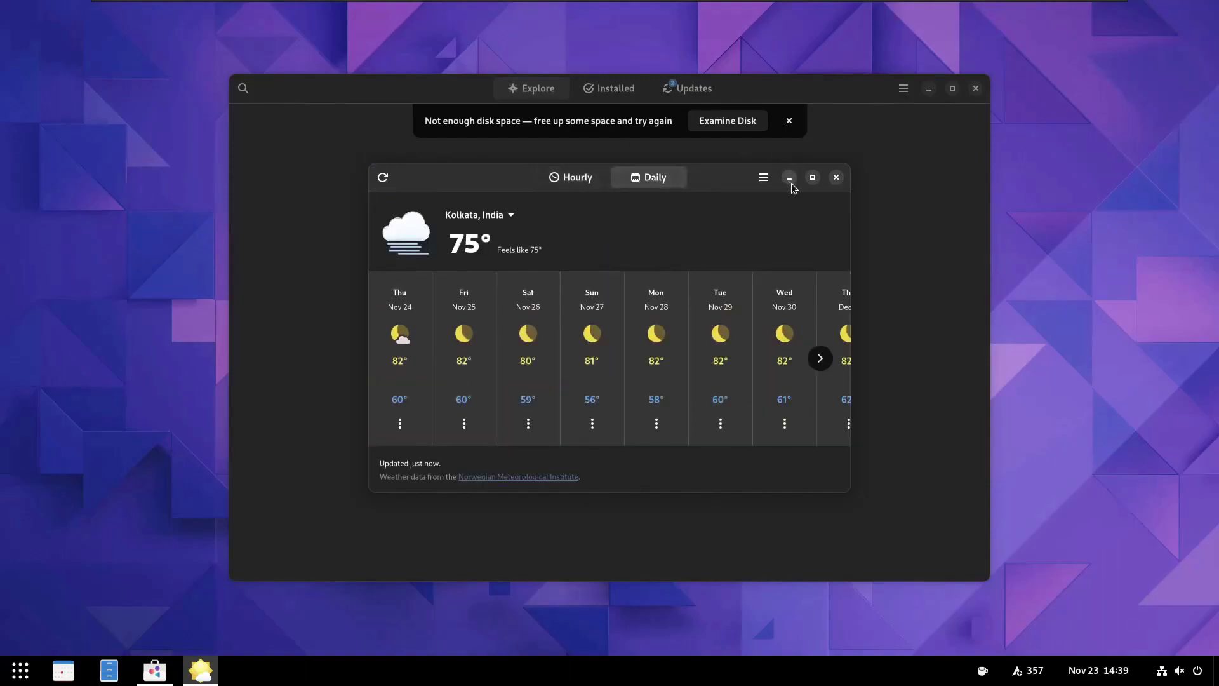
{"action": "left_click", "coordinate": [836, 178]}
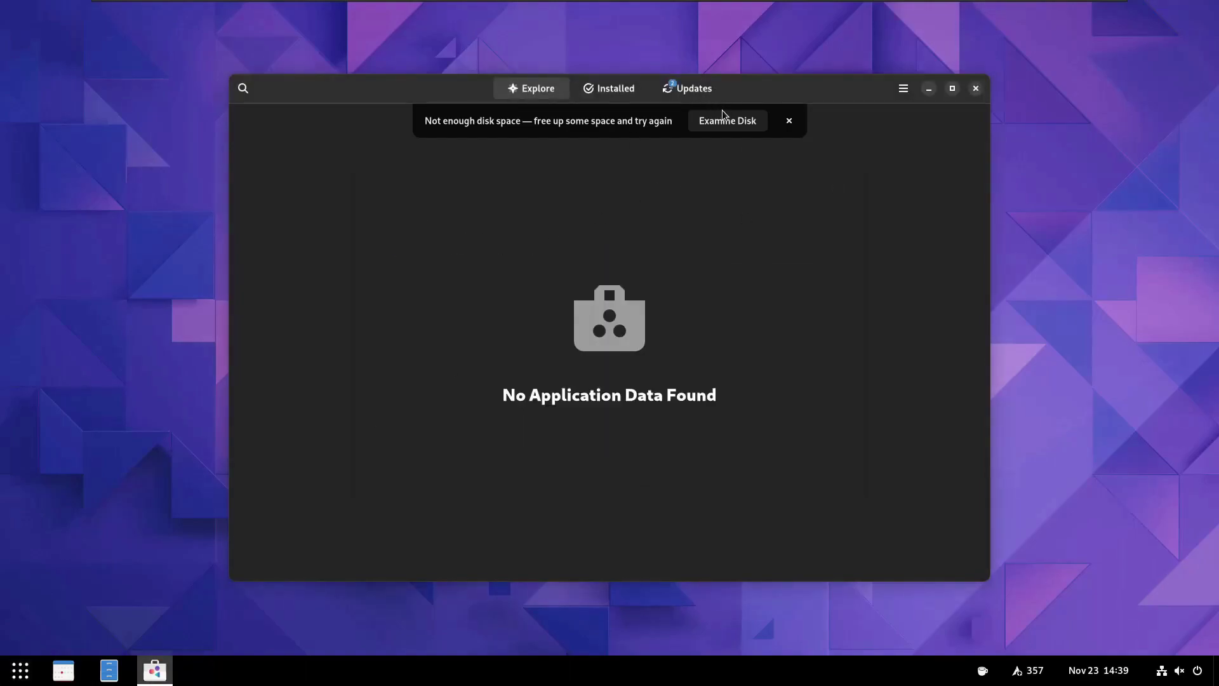
Step: View the Home folder's properties in Files, then close Files and Software
{"action": "left_click", "coordinate": [110, 672]}
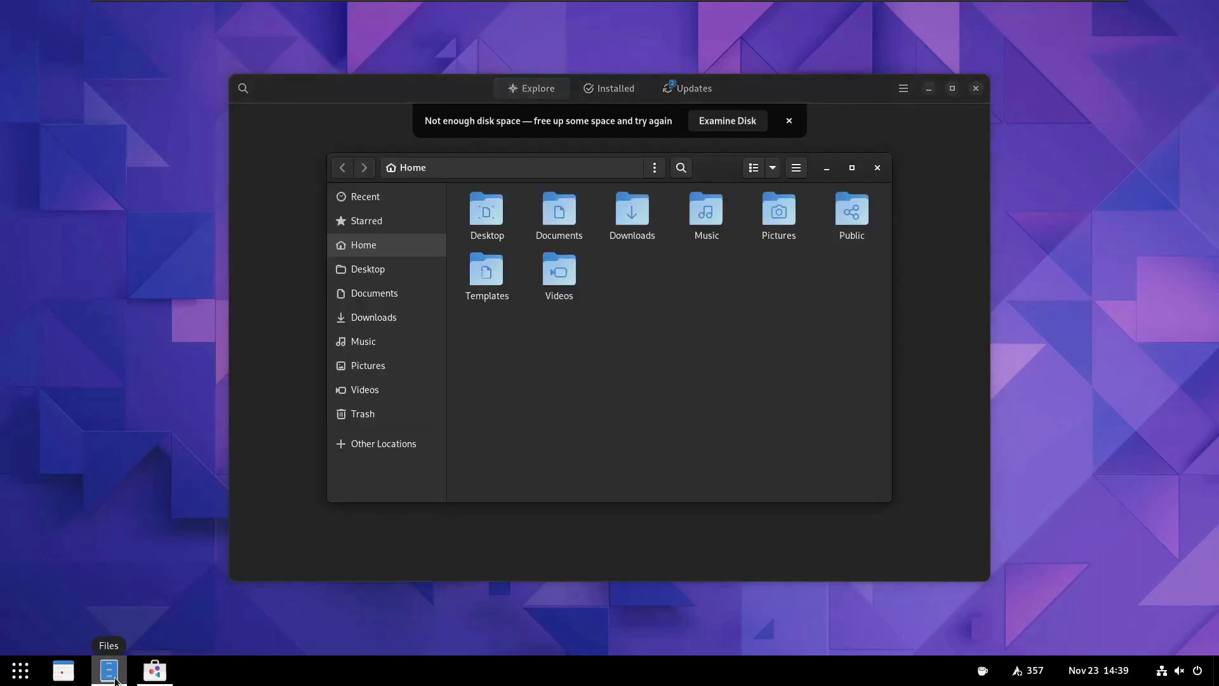
{"action": "right_click", "coordinate": [540, 403]}
{"action": "left_click", "coordinate": [592, 503]}
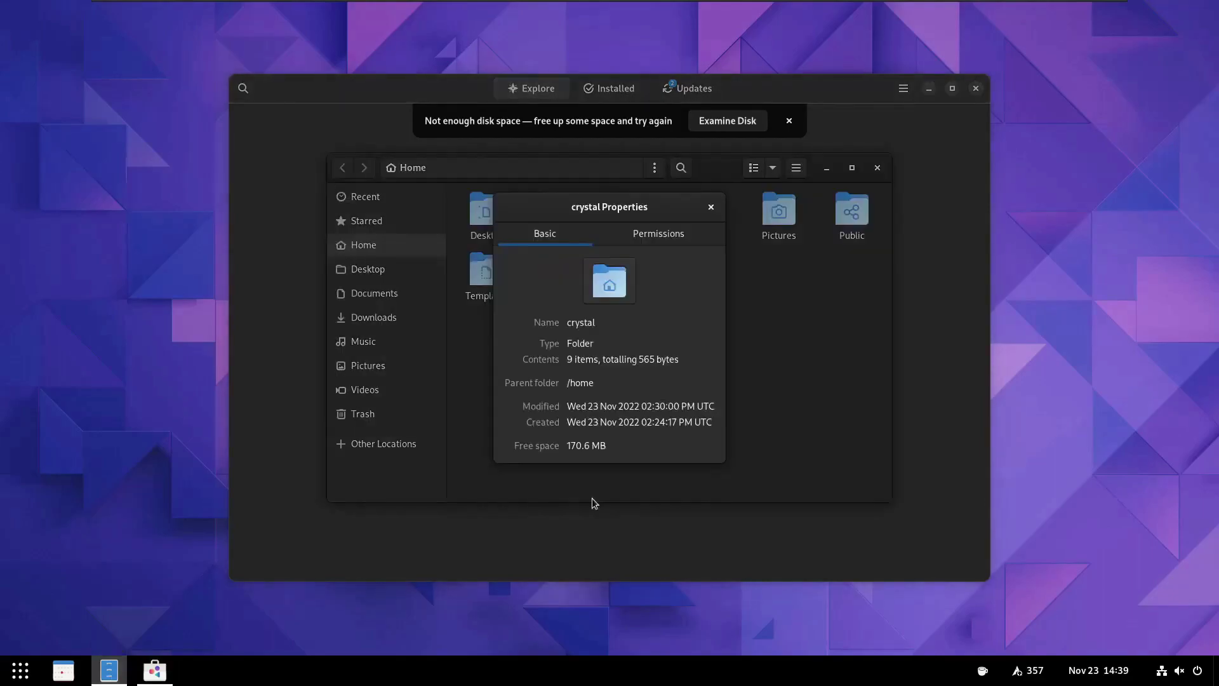
{"action": "left_click", "coordinate": [711, 207]}
{"action": "left_click", "coordinate": [878, 168]}
{"action": "left_click", "coordinate": [929, 88]}
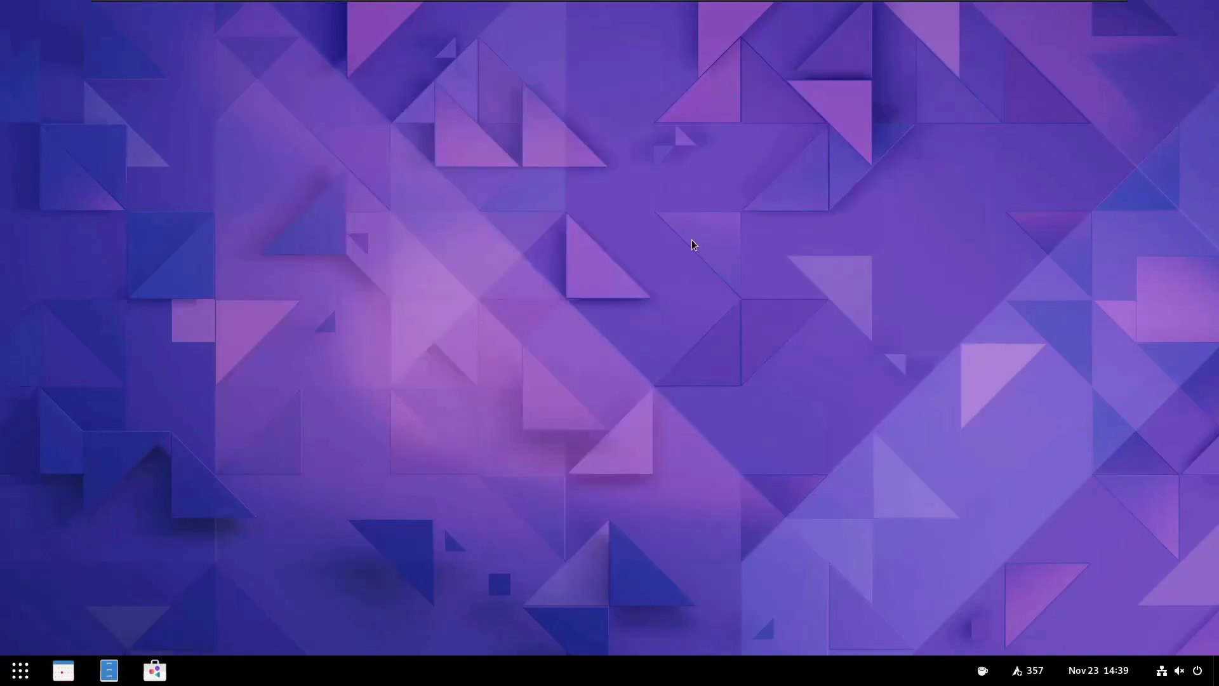
Step: Browse Clocks' alarm, stopwatch and timer views and its About dialog, then return to the app grid
{"action": "left_click", "coordinate": [11, 674]}
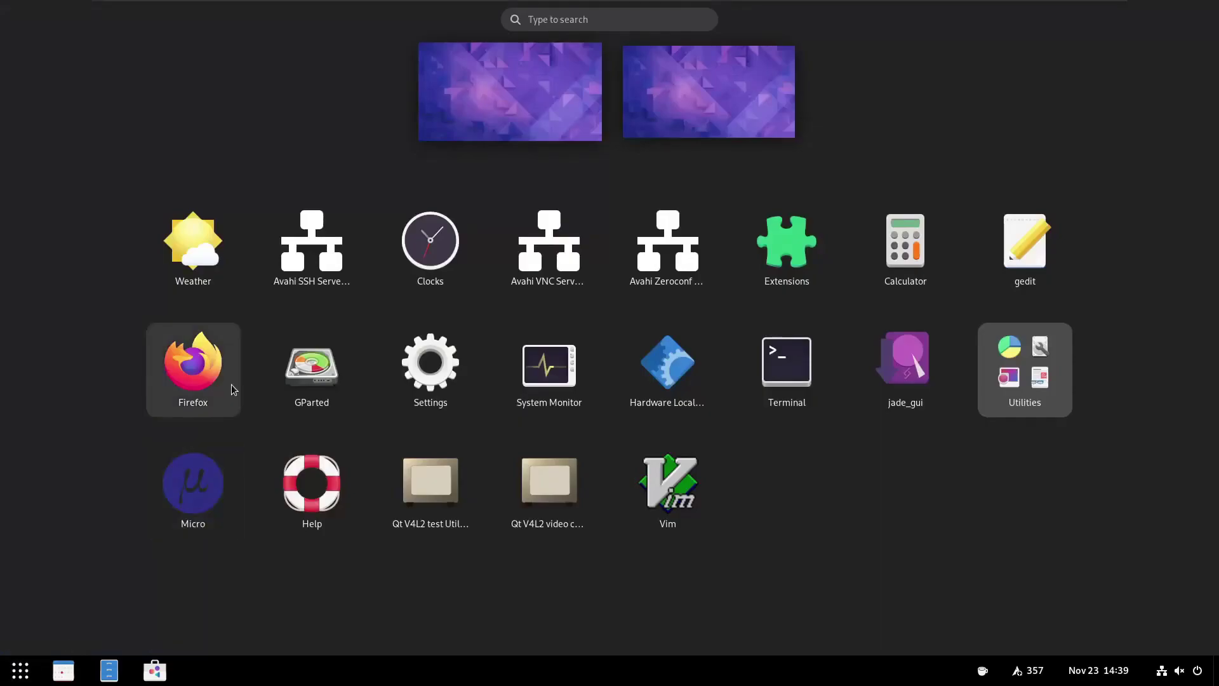
{"action": "left_click", "coordinate": [431, 247]}
{"action": "left_click", "coordinate": [565, 126]}
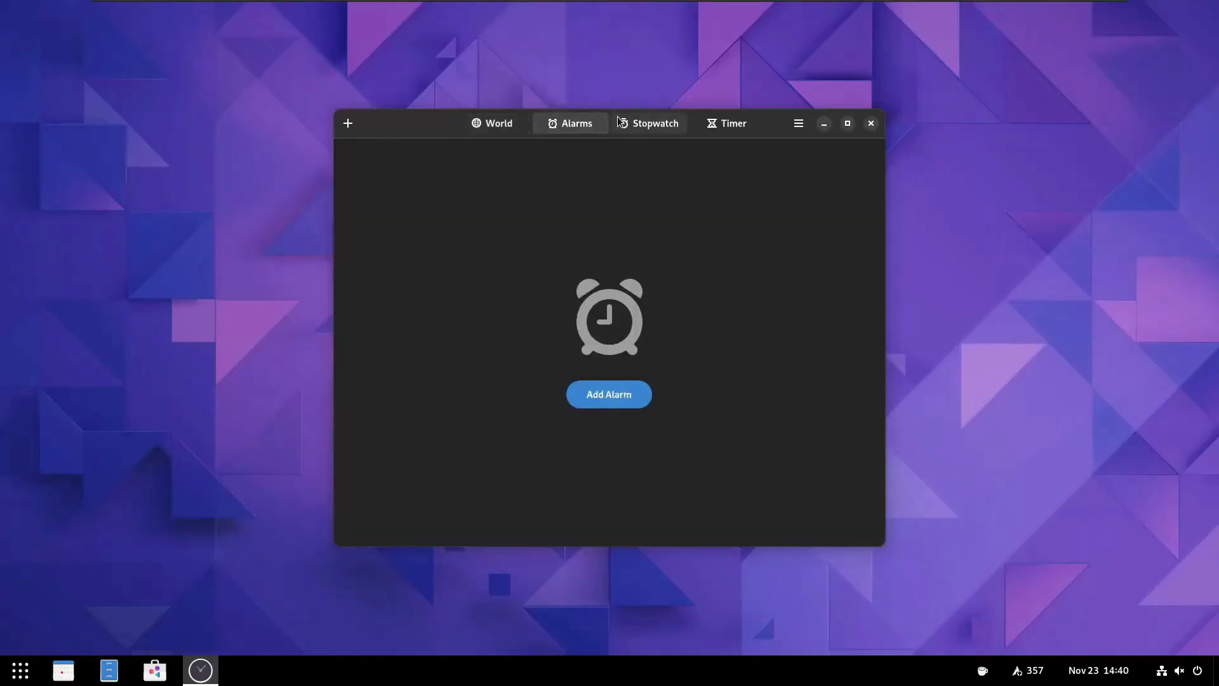
{"action": "left_click", "coordinate": [649, 124]}
{"action": "left_click", "coordinate": [727, 123]}
{"action": "left_click", "coordinate": [798, 123]}
{"action": "left_click", "coordinate": [772, 198]}
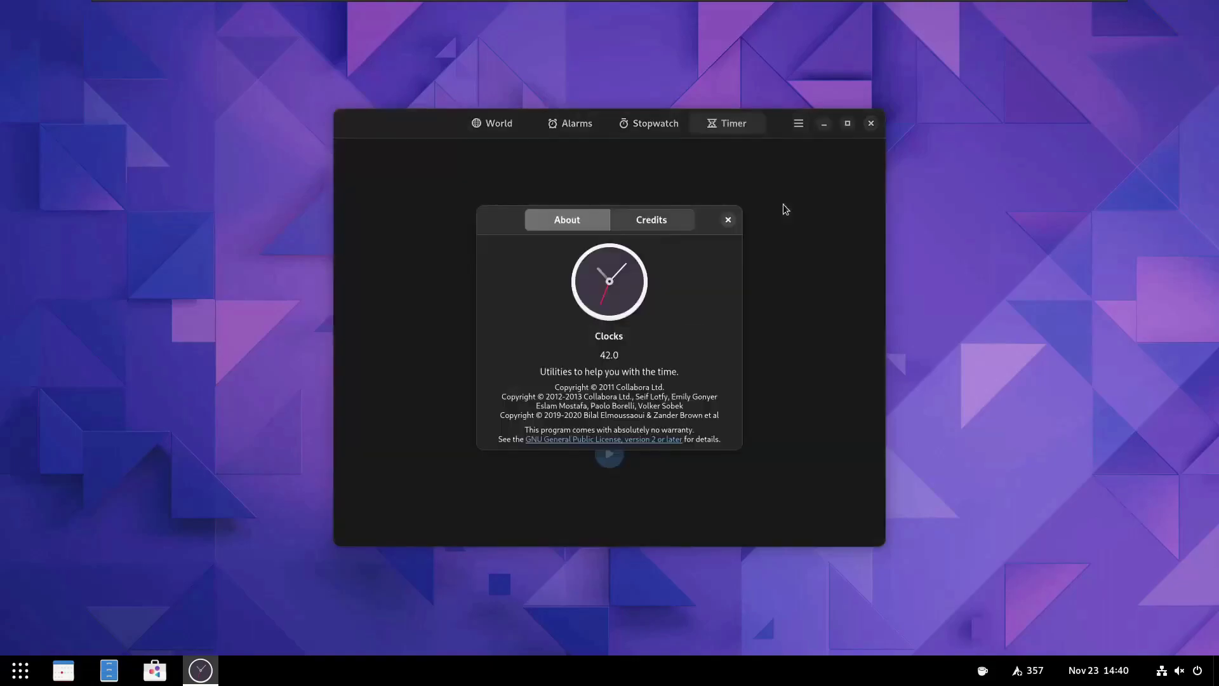
{"action": "left_click", "coordinate": [728, 220]}
{"action": "left_click", "coordinate": [871, 123]}
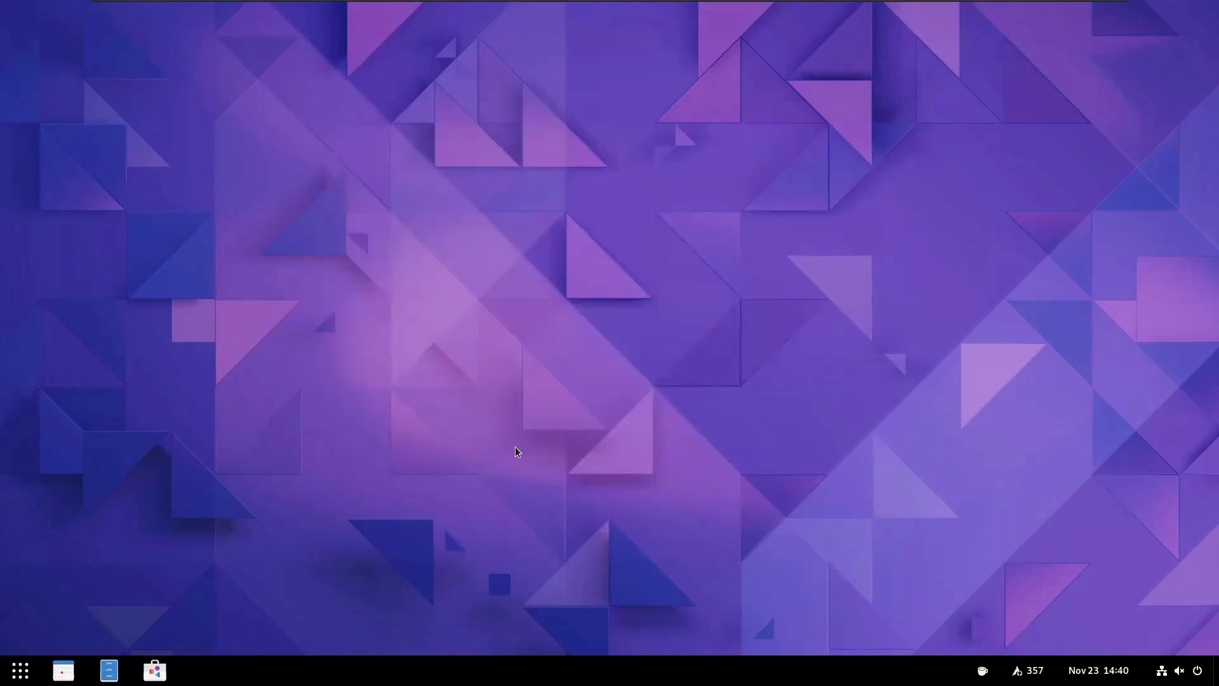
{"action": "left_click", "coordinate": [21, 670]}
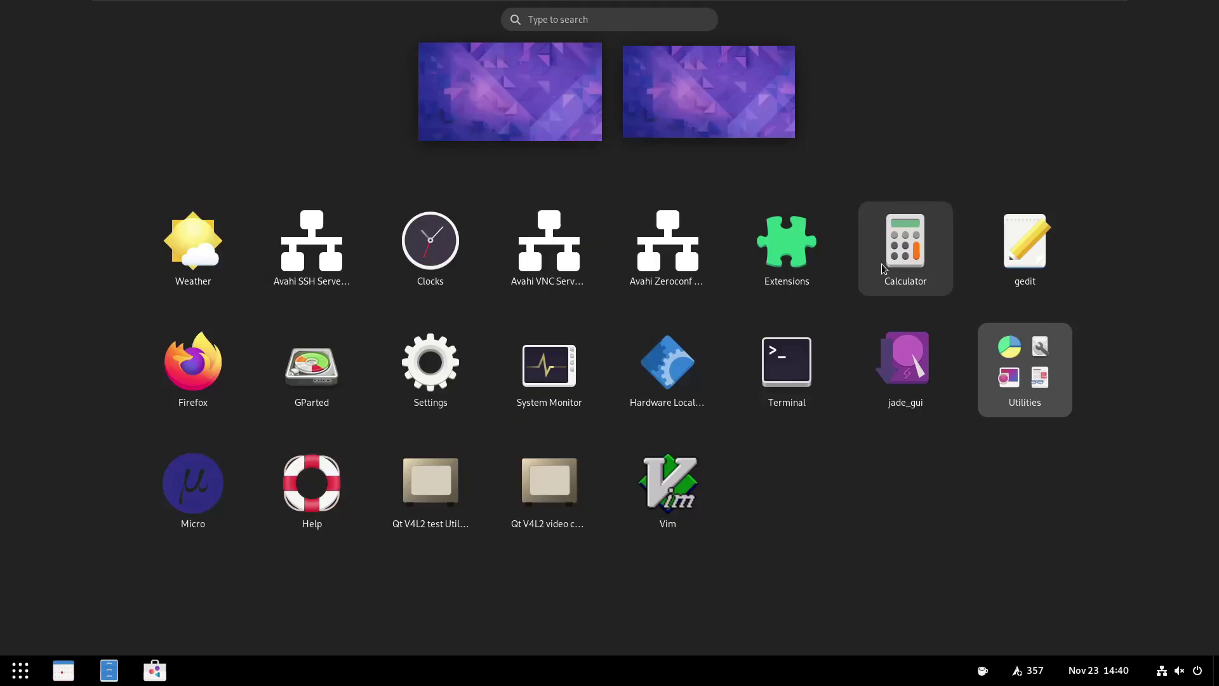
Step: Launch Extensions and switch off Arch Linux Updates Indicator, Dash to Panel and Caffeine
{"action": "left_click", "coordinate": [777, 271]}
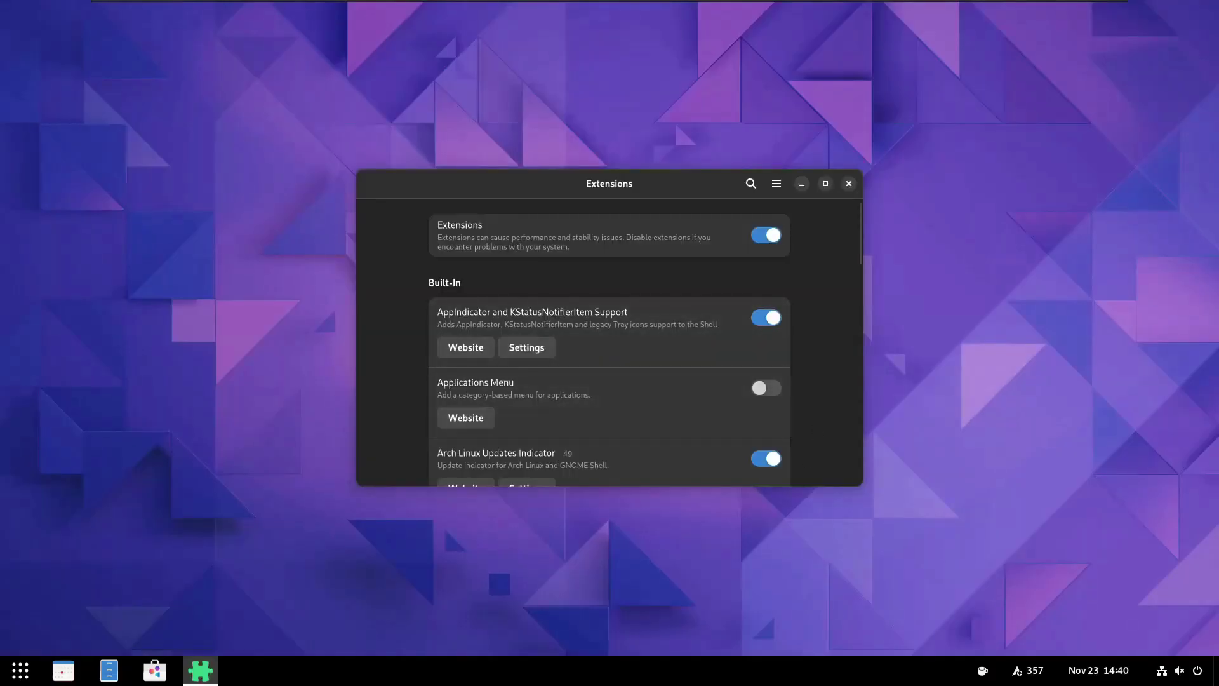
{"action": "left_click", "coordinate": [774, 460]}
{"action": "scroll", "coordinate": [844, 395], "scroll_direction": "down", "scroll_amount": 5}
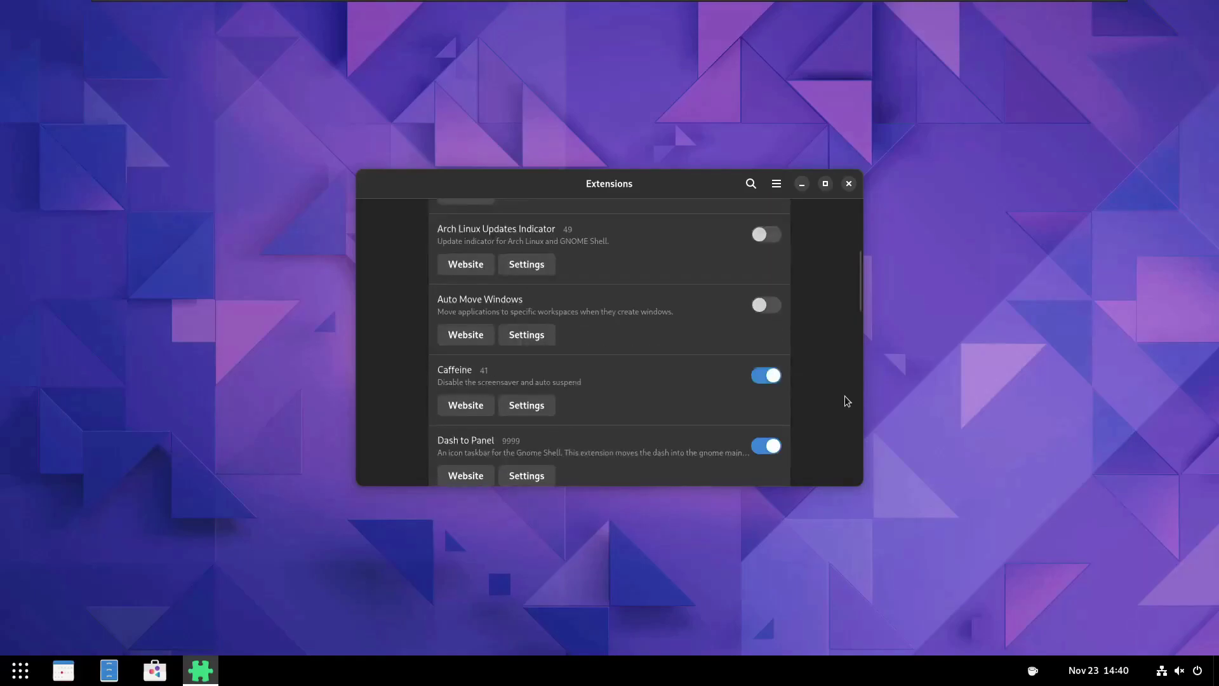
{"action": "scroll", "coordinate": [846, 401], "scroll_direction": "down", "scroll_amount": 2}
{"action": "left_click", "coordinate": [766, 370]}
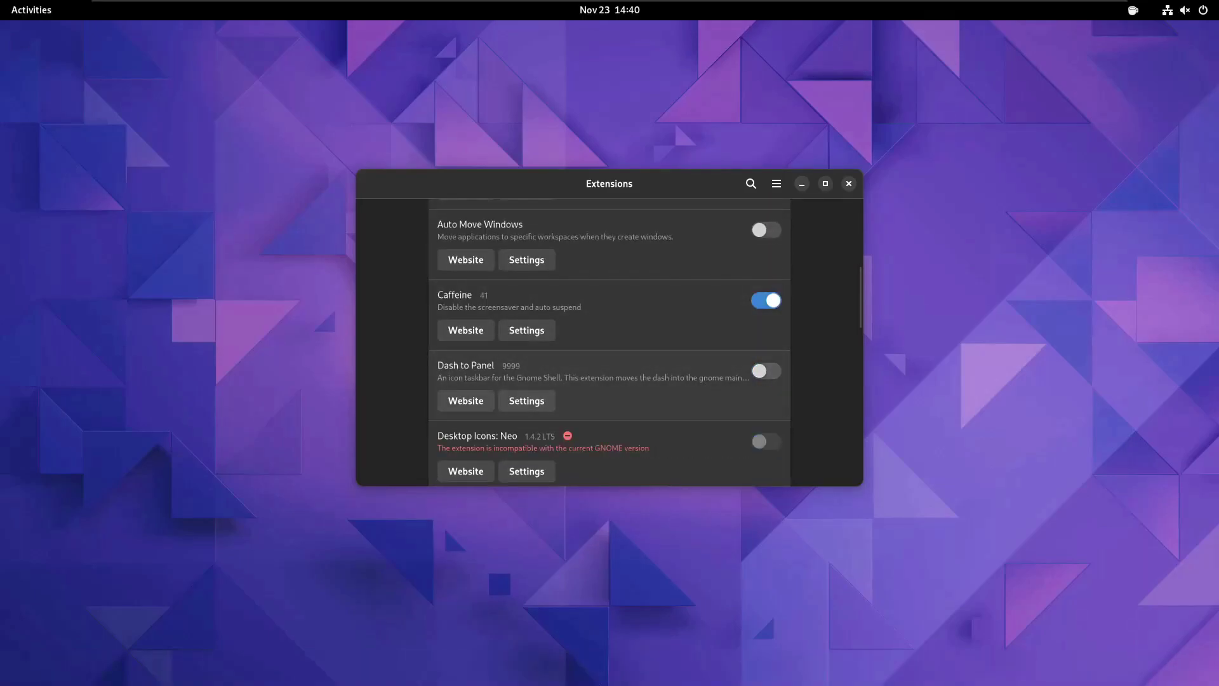
{"action": "left_click", "coordinate": [766, 300]}
{"action": "scroll", "coordinate": [710, 306], "scroll_direction": "up", "scroll_amount": 2}
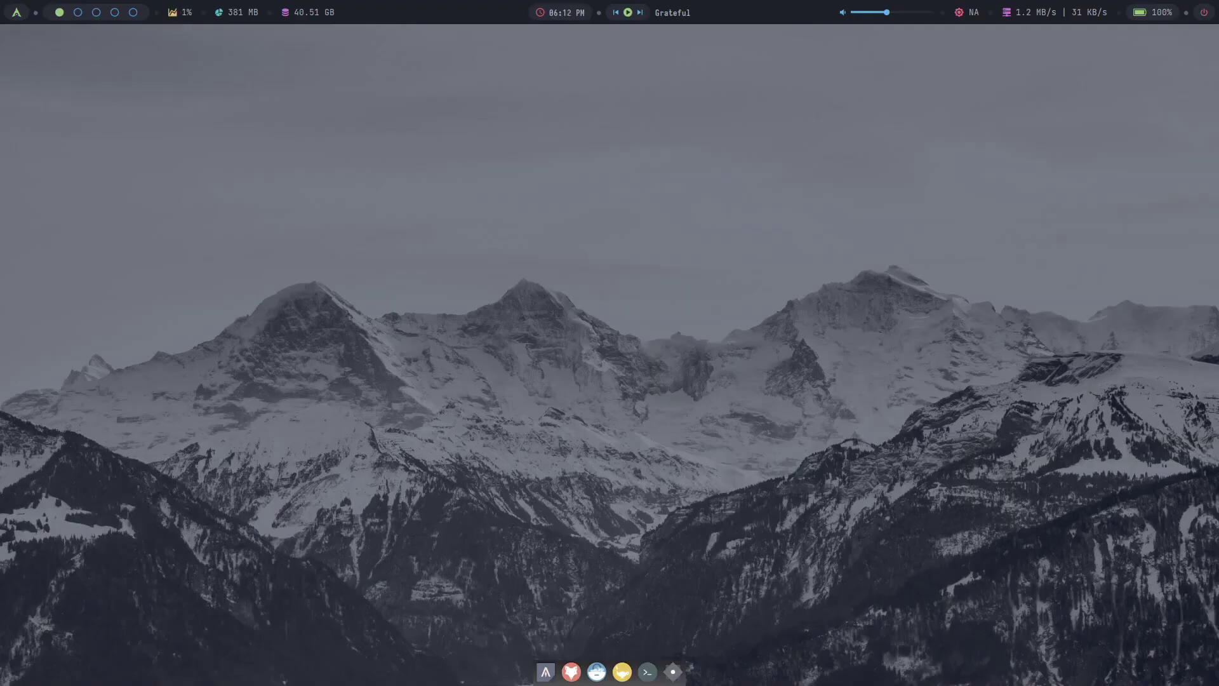
Step: Browse the launcher and the Openbox desktop root menu, then dismiss the menu
{"action": "left_click", "coordinate": [16, 12]}
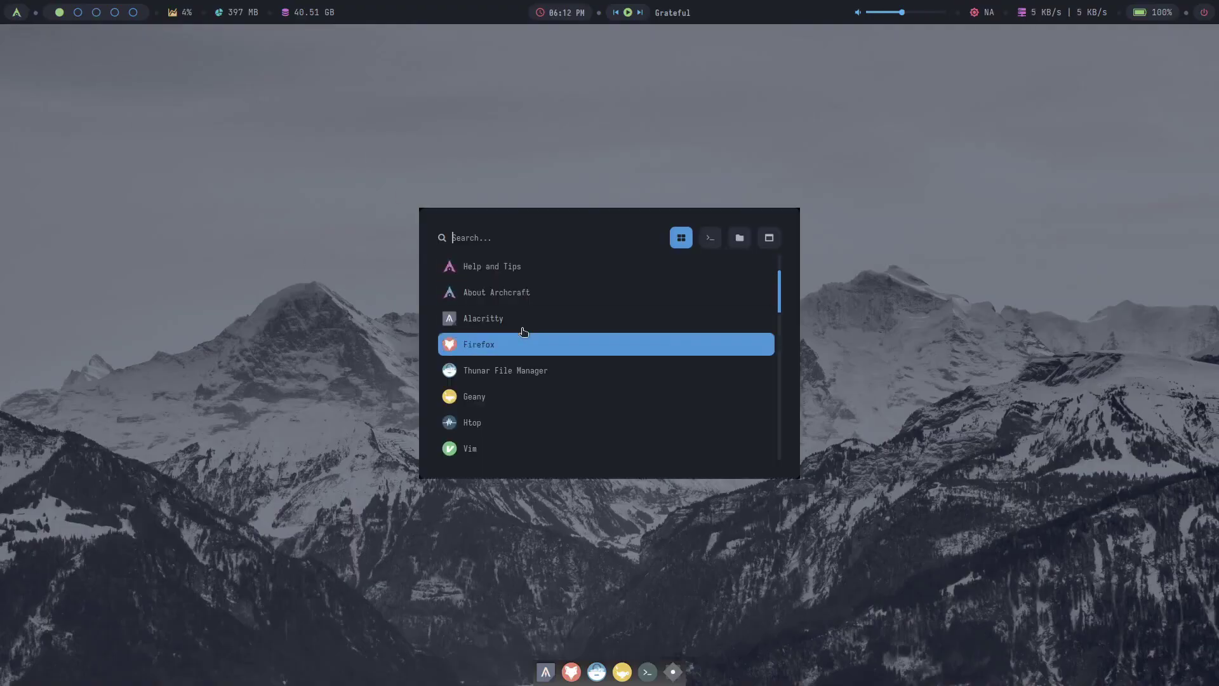
{"action": "scroll", "coordinate": [523, 324], "scroll_direction": "down", "scroll_amount": 5}
{"action": "scroll", "coordinate": [523, 315], "scroll_direction": "down", "scroll_amount": 5}
{"action": "right_click", "coordinate": [447, 197]}
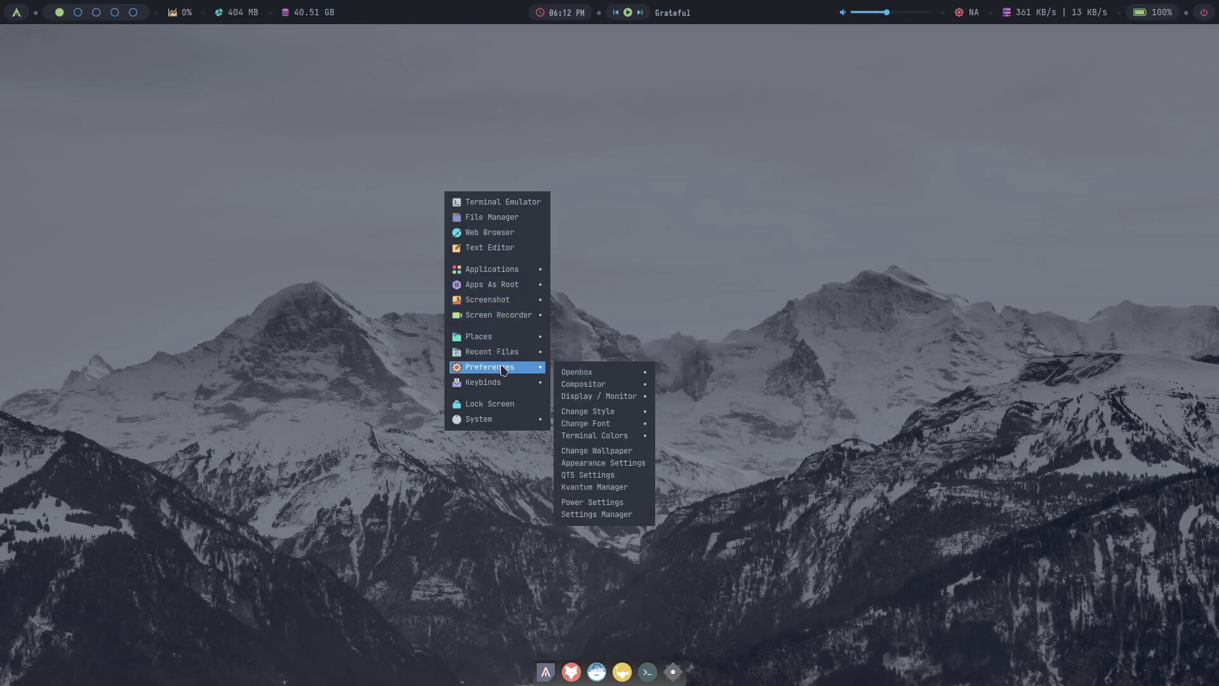
{"action": "mouse_move", "coordinate": [495, 419]}
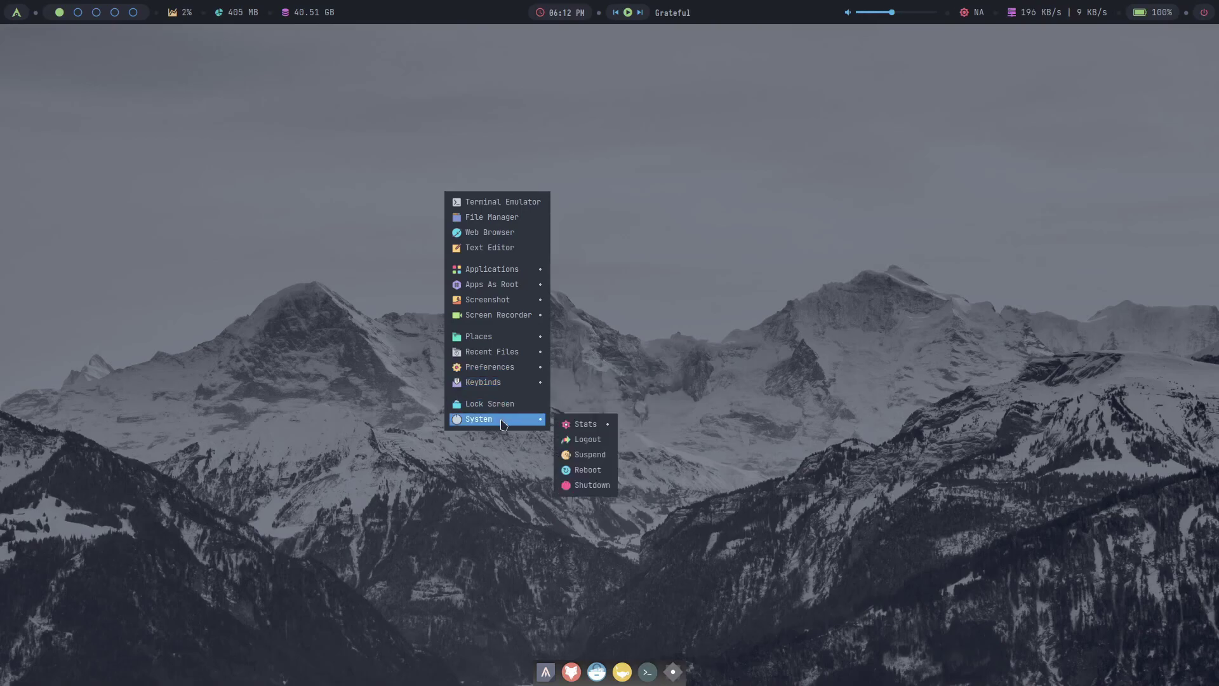
{"action": "left_click", "coordinate": [388, 334]}
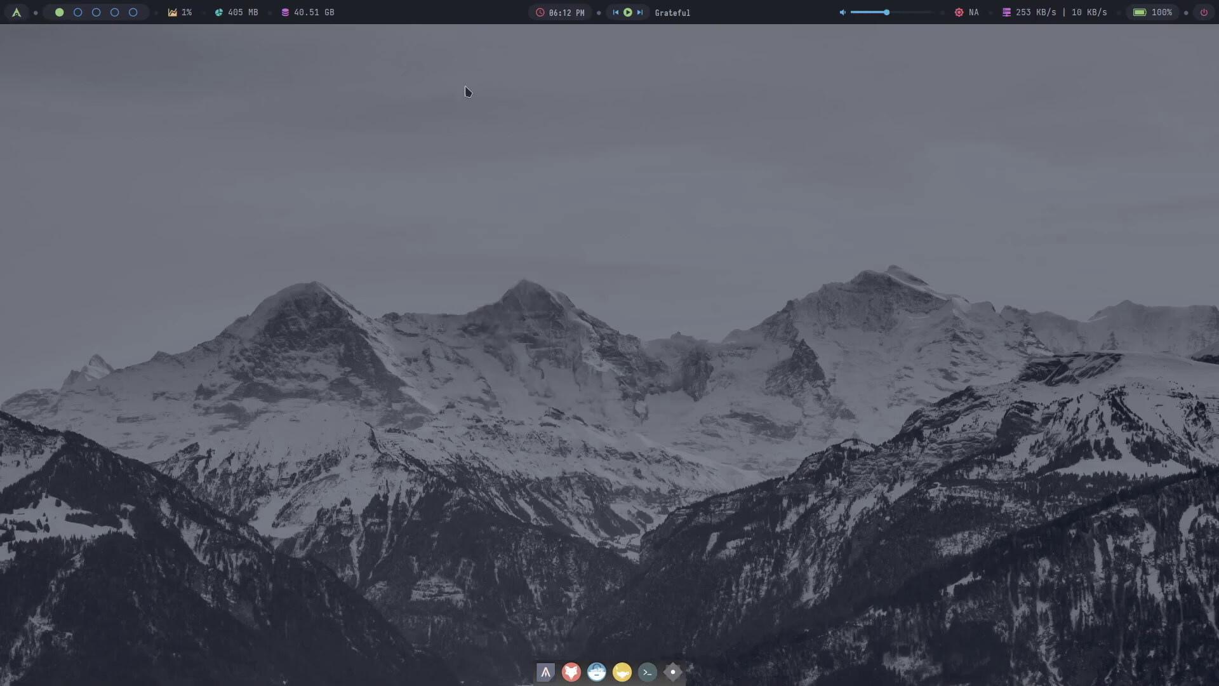
Step: Close the terminal, switch the bar clock to the date, and check the network popup
{"action": "key", "text": "q"}
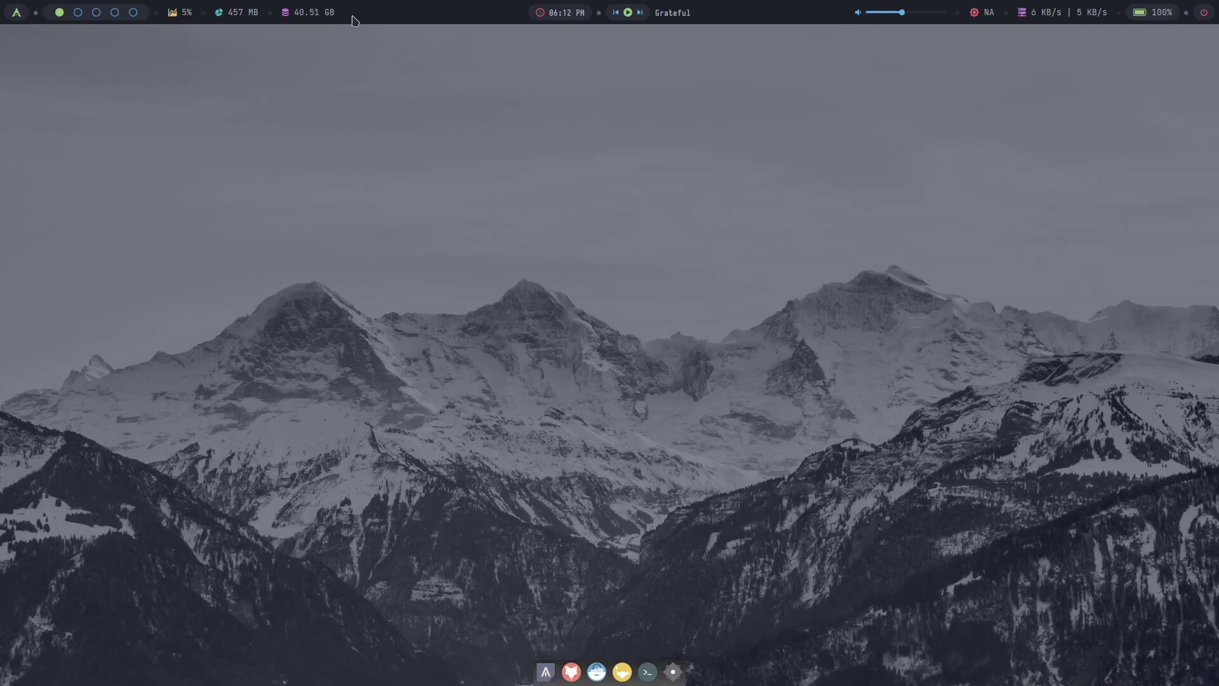
{"action": "left_click", "coordinate": [572, 12]}
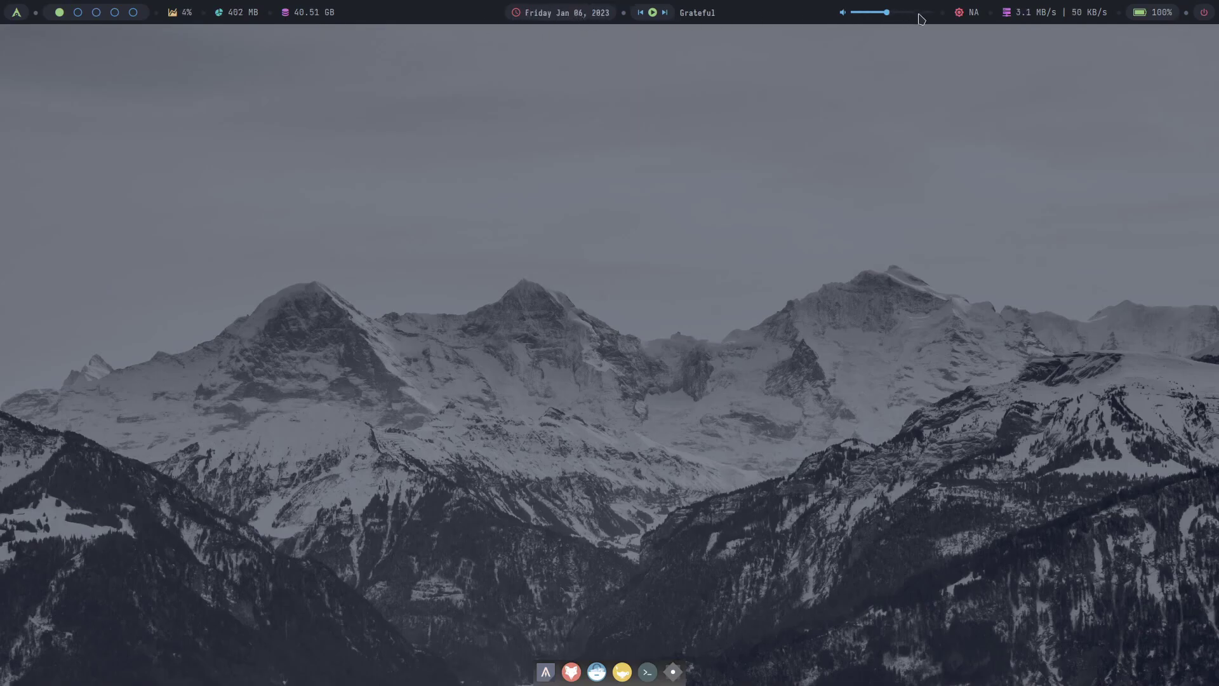
{"action": "left_click", "coordinate": [1054, 16]}
{"action": "left_click", "coordinate": [967, 170]}
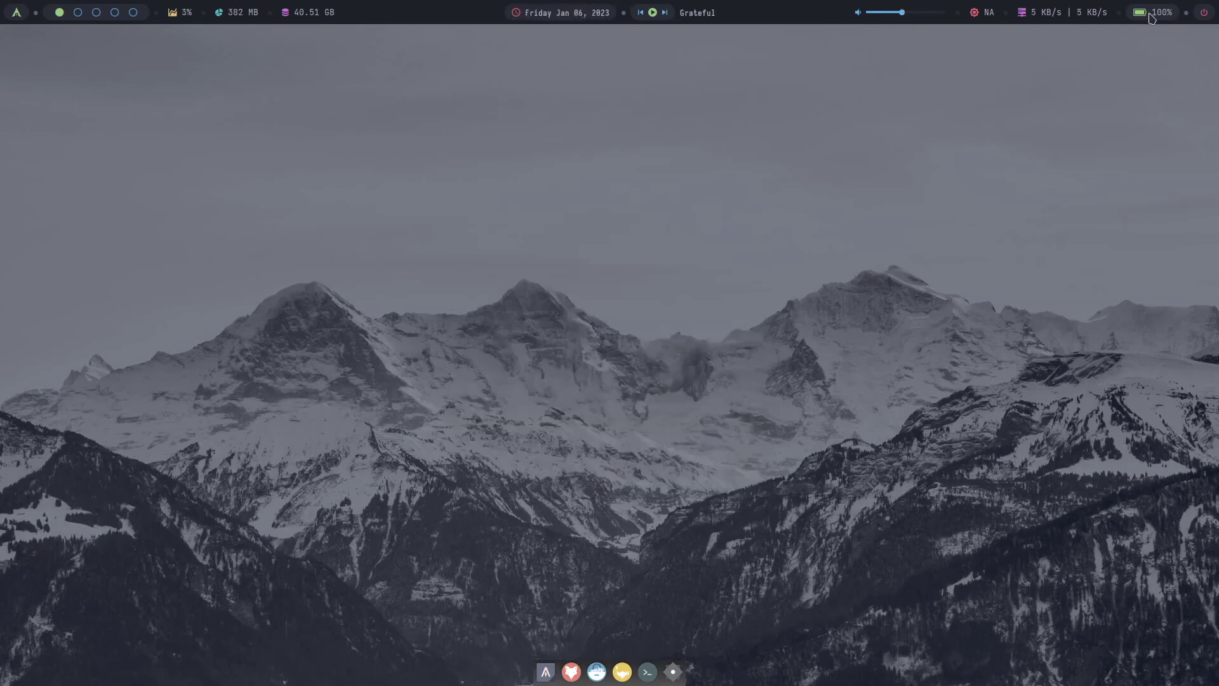
Step: Launch Thunar from the desktop menu, move its window up and right, then close it
{"action": "right_click", "coordinate": [366, 172]}
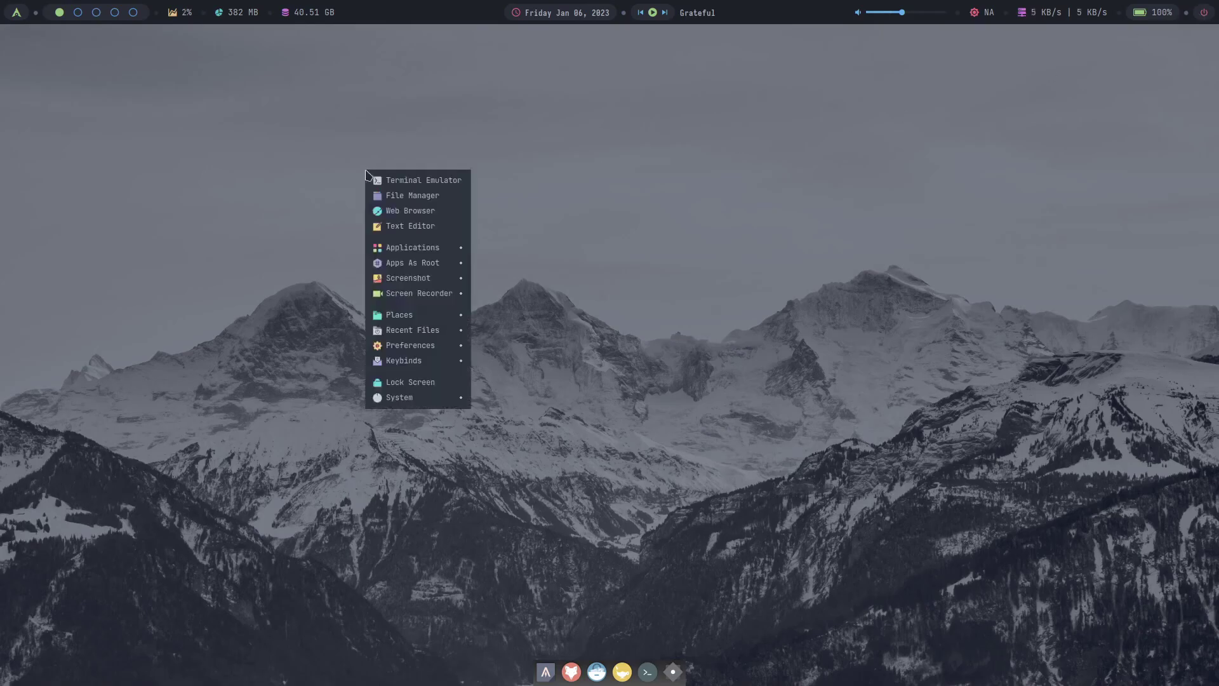
{"action": "left_click", "coordinate": [418, 197]}
{"action": "left_click_drag", "start_coordinate": [417, 204], "coordinate": [498, 82]}
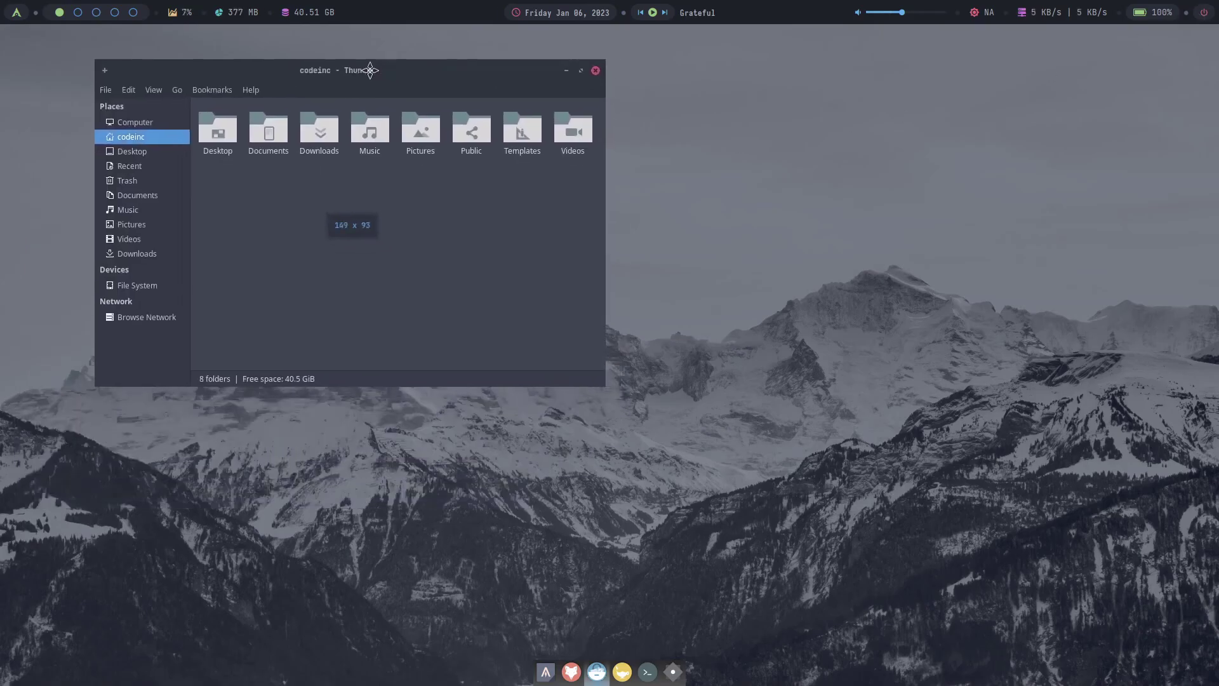
{"action": "right_click", "coordinate": [758, 209]}
{"action": "mouse_move", "coordinate": [810, 351]}
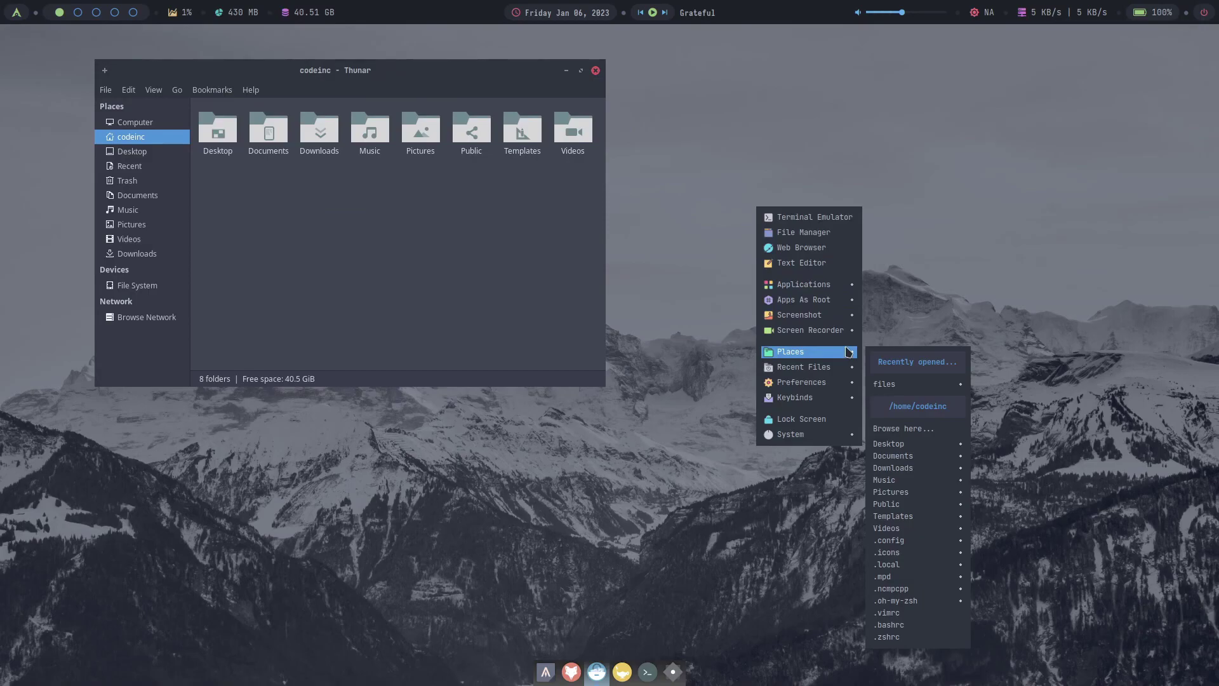
{"action": "left_click", "coordinate": [599, 73]}
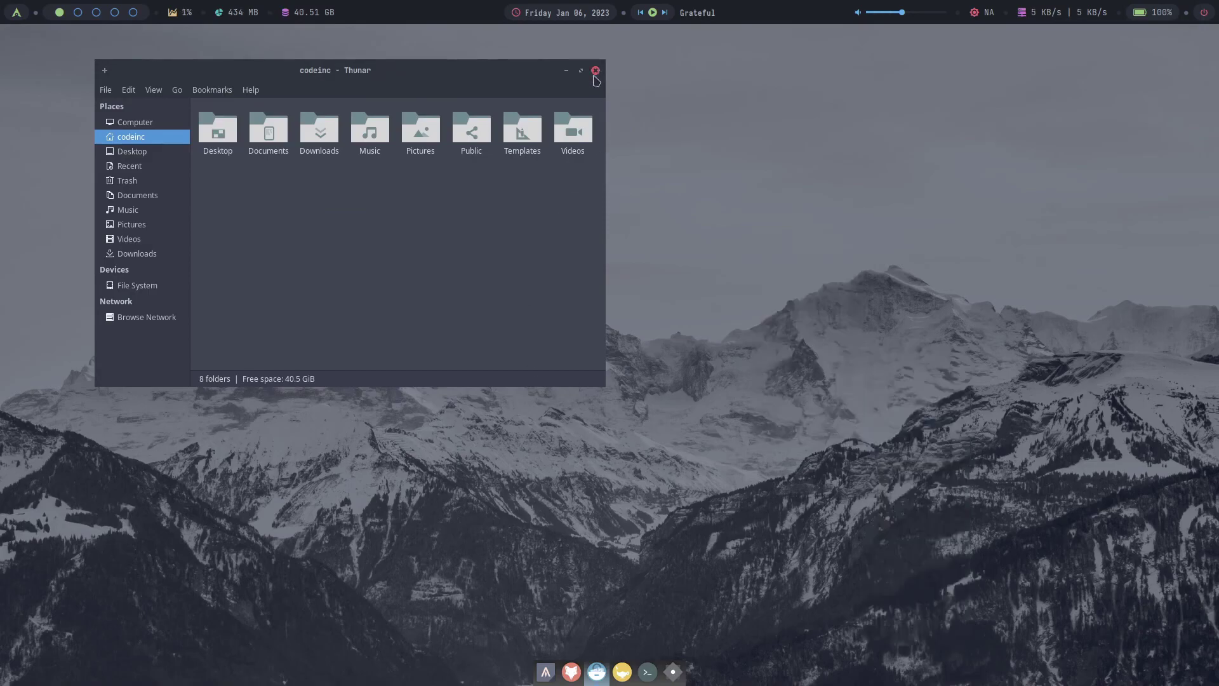
{"action": "right_click", "coordinate": [443, 140]}
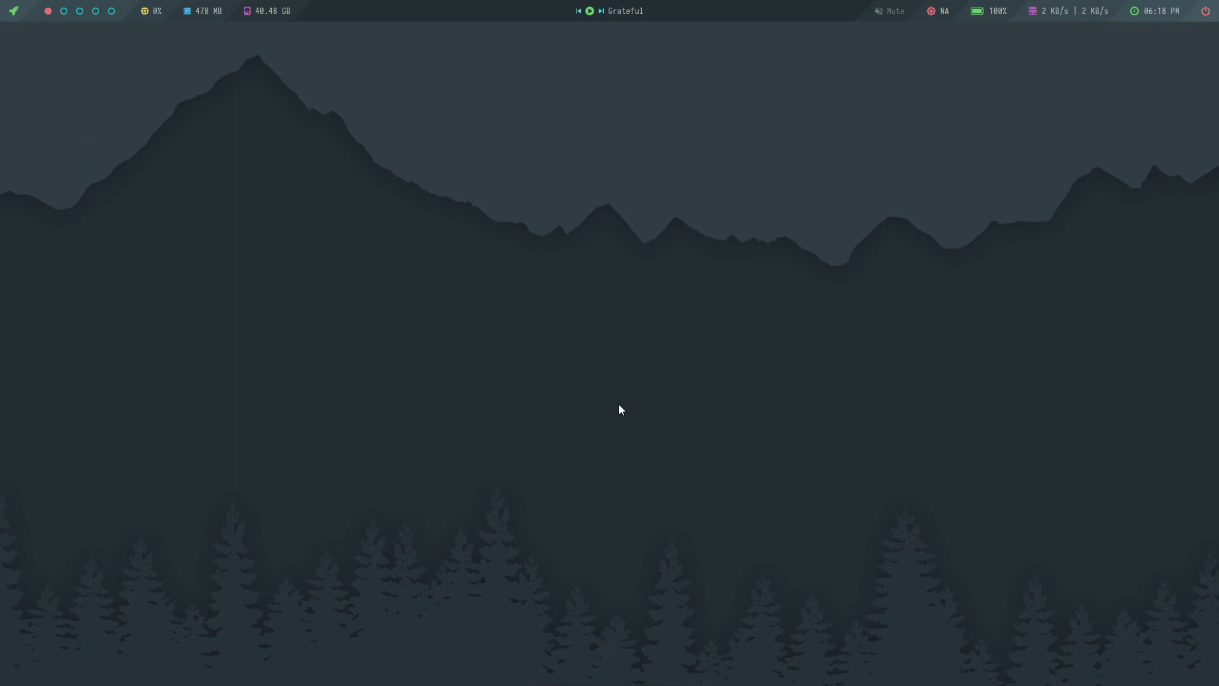
Step: Apply the Easy, Forest, Hack, Manhattan and finally Adaptive styles from the desktop menu
{"action": "right_click", "coordinate": [354, 212]}
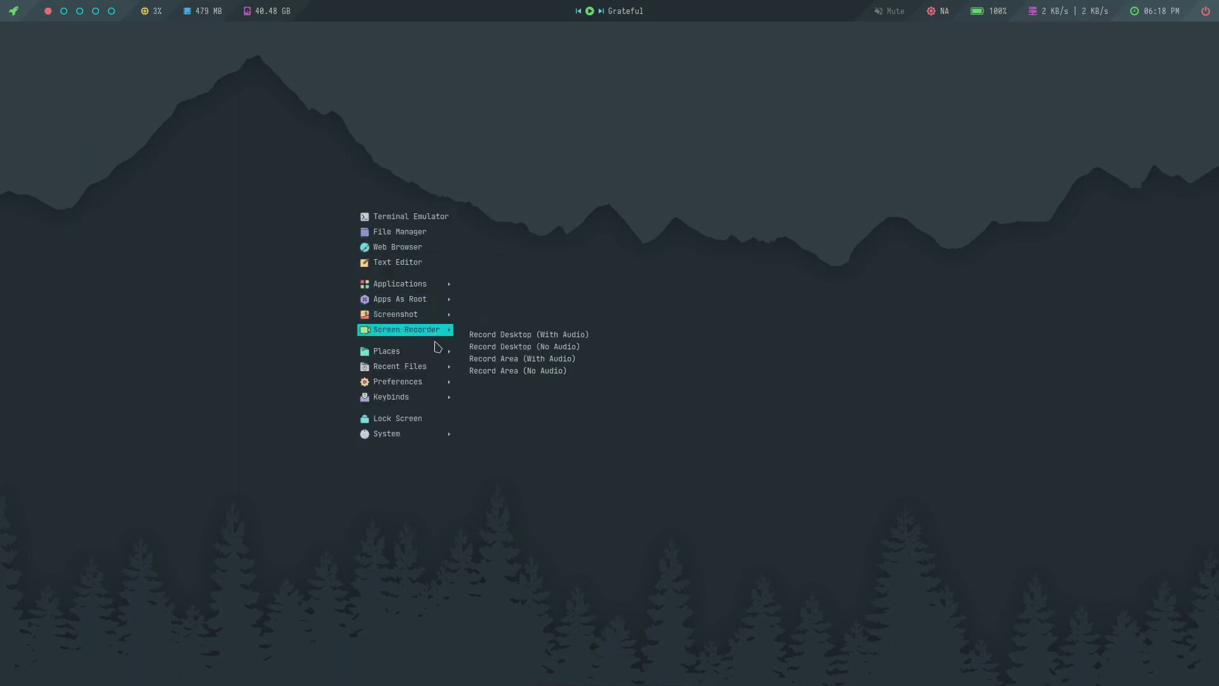
{"action": "mouse_move", "coordinate": [512, 426]}
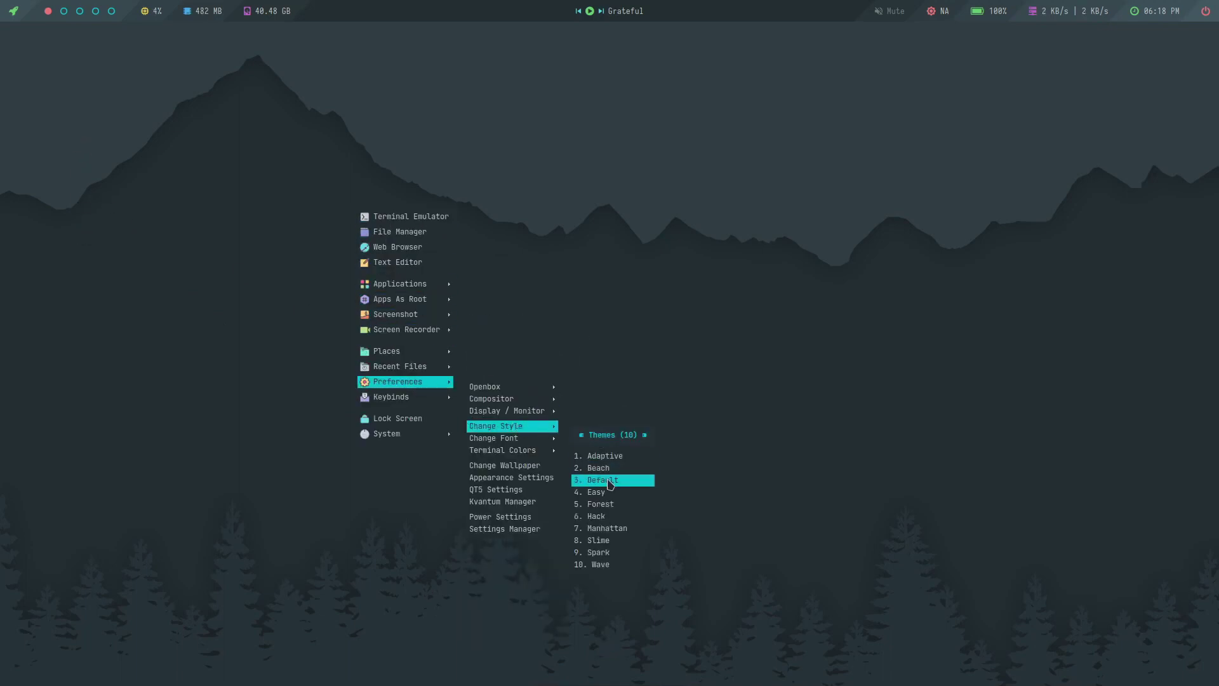
{"action": "left_click", "coordinate": [610, 495]}
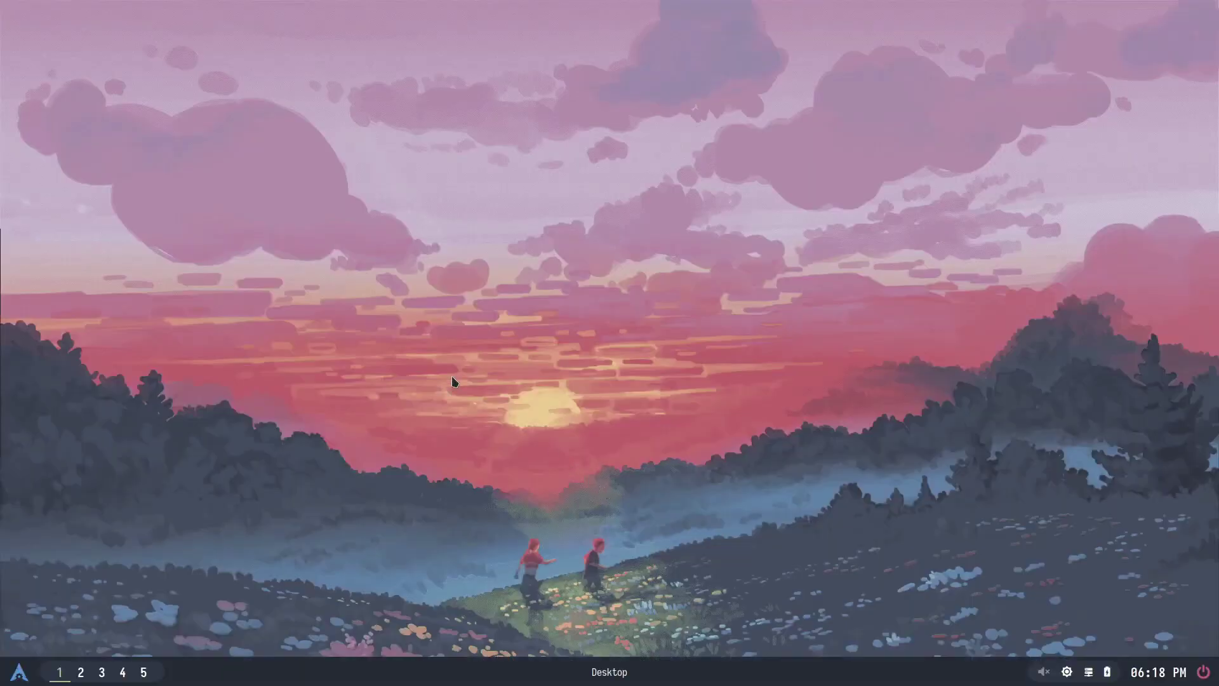
{"action": "right_click", "coordinate": [351, 197]}
{"action": "mouse_move", "coordinate": [415, 301]}
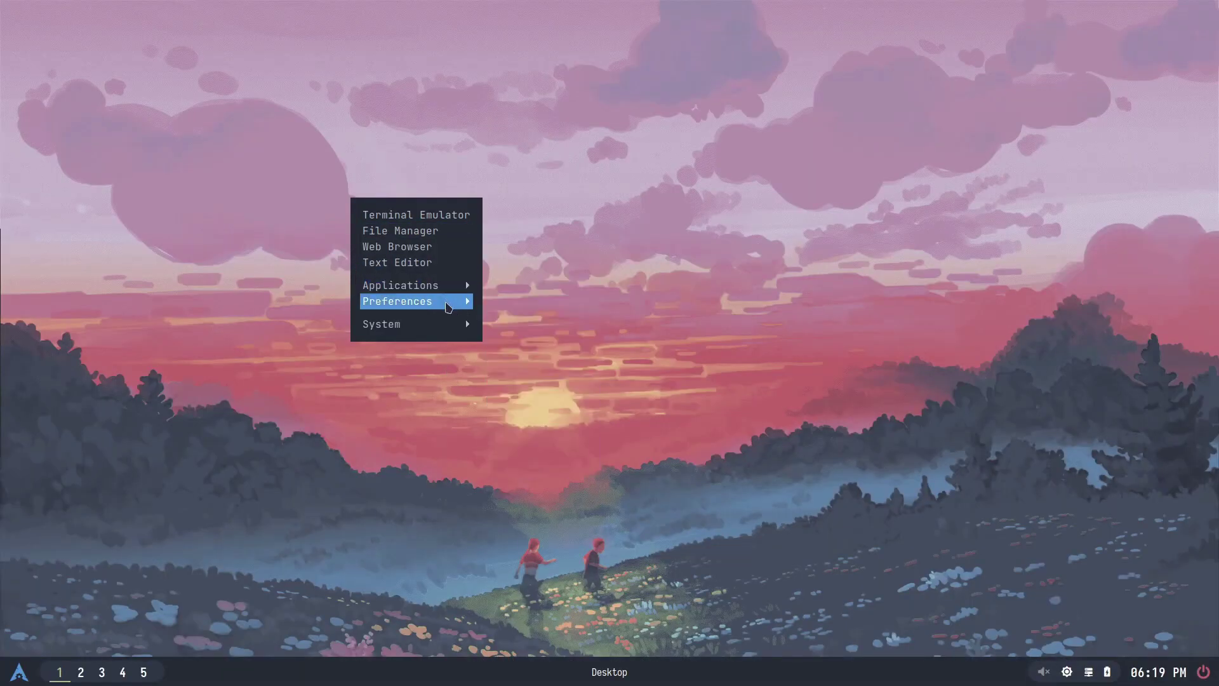
{"action": "mouse_move", "coordinate": [558, 365]}
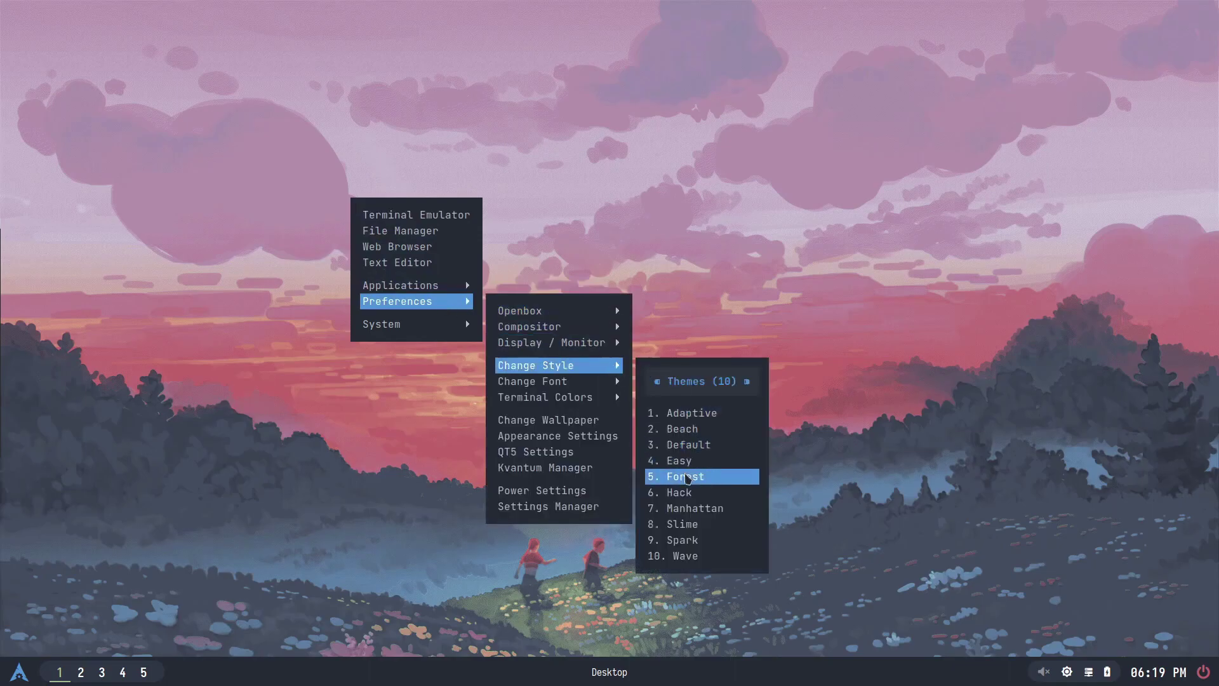
{"action": "left_click", "coordinate": [687, 477]}
{"action": "right_click", "coordinate": [376, 188]}
{"action": "mouse_move", "coordinate": [426, 378]}
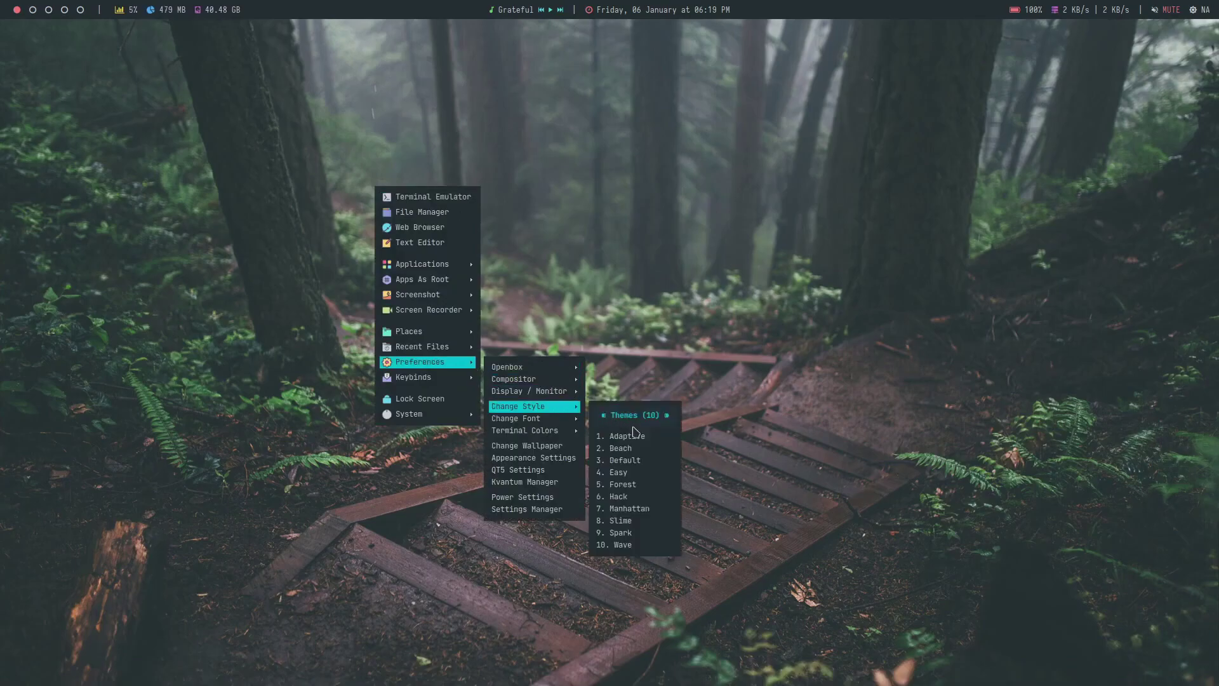
{"action": "left_click", "coordinate": [635, 498]}
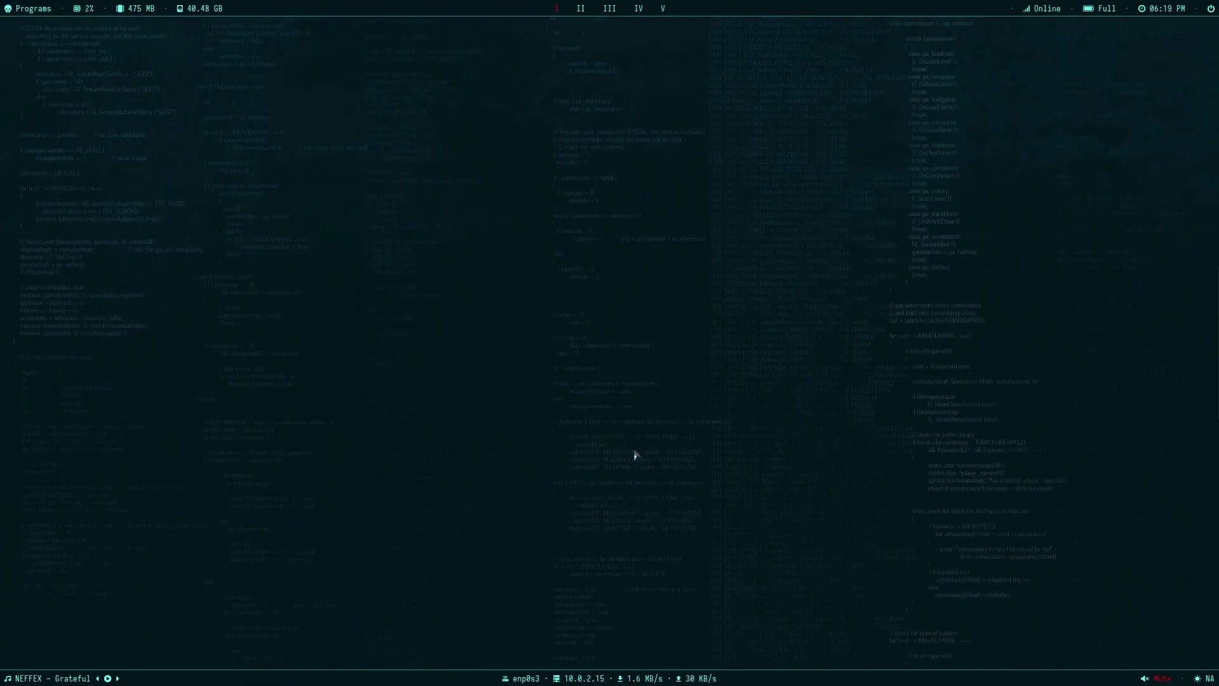
{"action": "right_click", "coordinate": [406, 209]}
{"action": "mouse_move", "coordinate": [434, 341]}
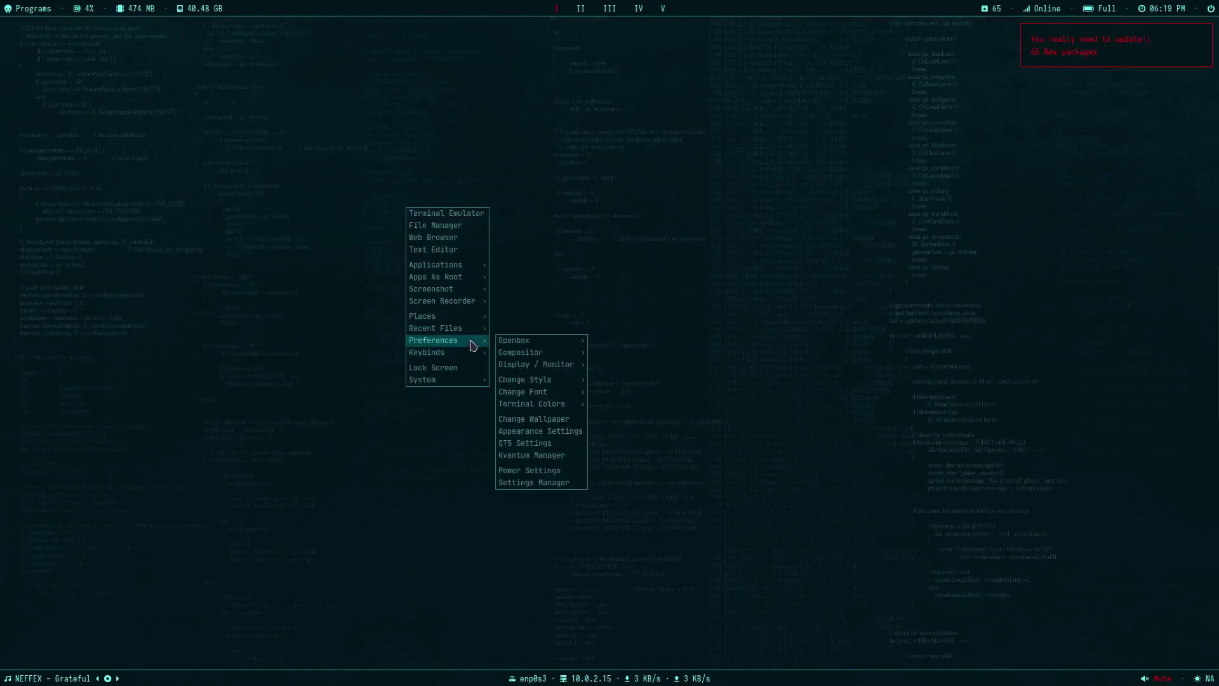
{"action": "left_click", "coordinate": [632, 477]}
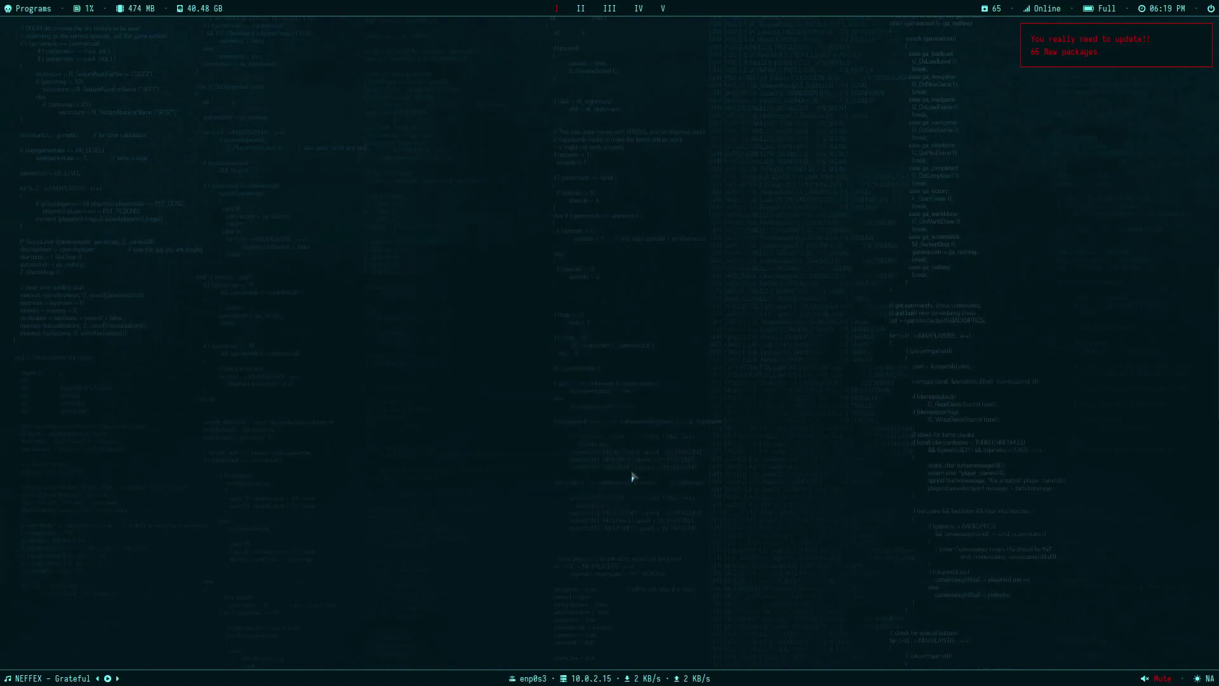
{"action": "right_click", "coordinate": [427, 212]}
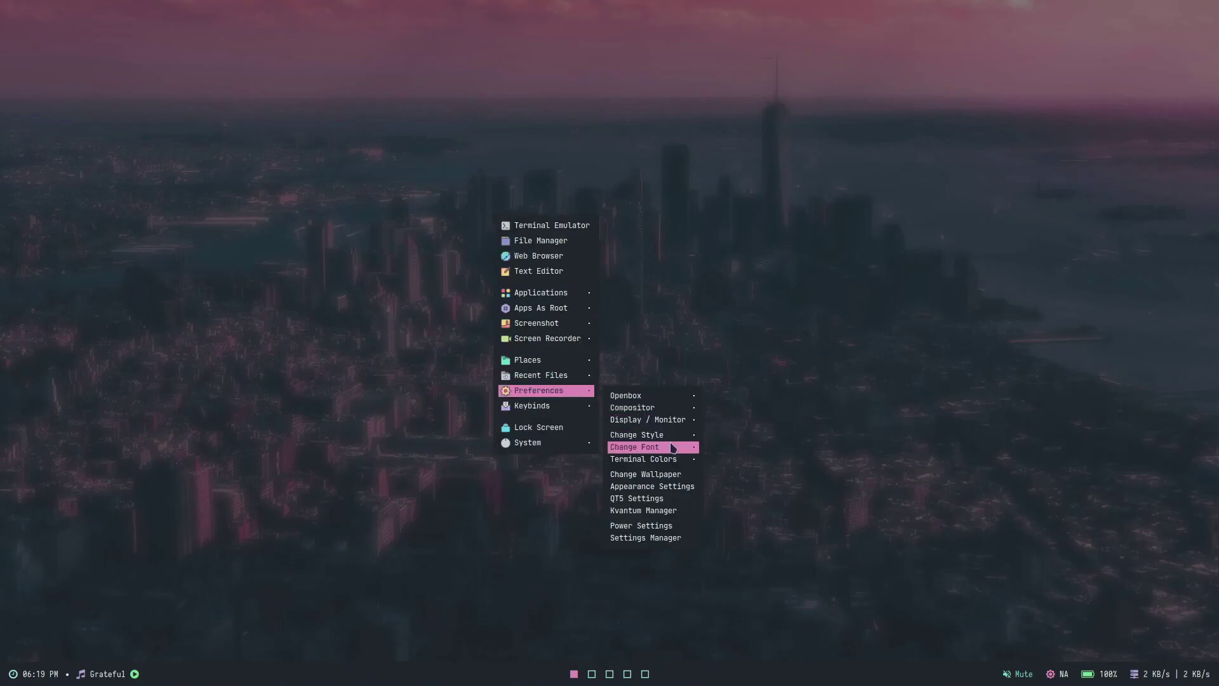
{"action": "mouse_move", "coordinate": [637, 435]}
{"action": "left_click", "coordinate": [781, 468]}
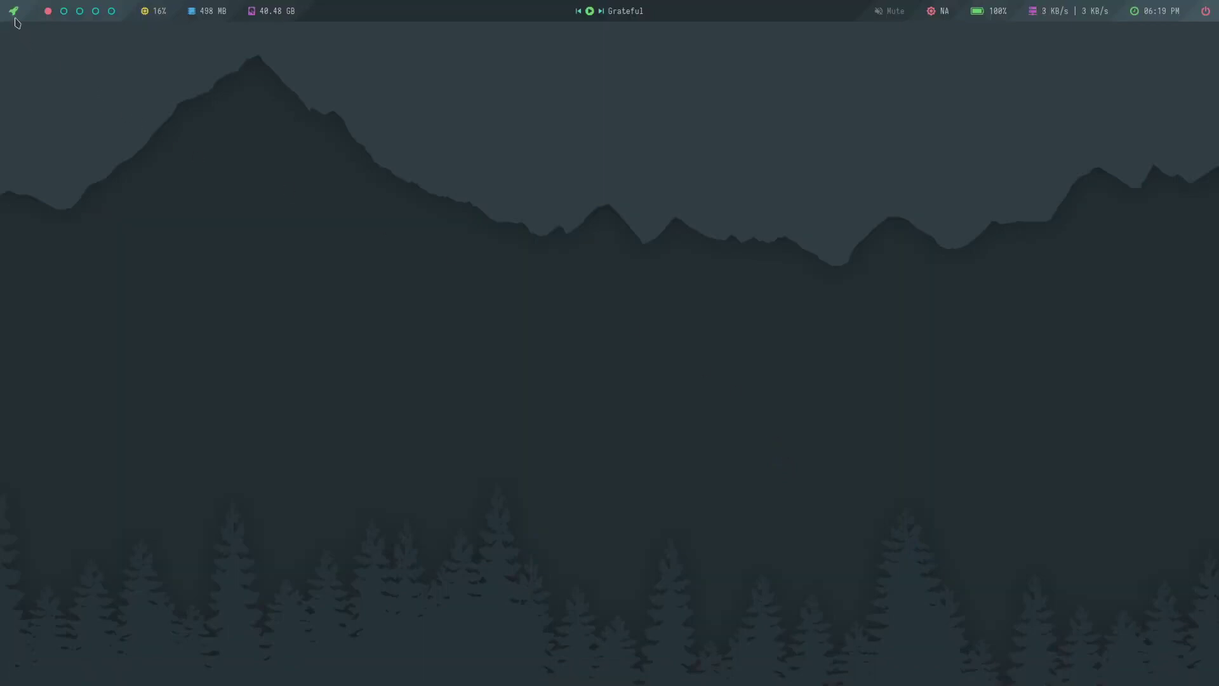
Step: Launch Xfce Terminal via the 'termi' launcher search and run neofetch to show Archcraft system details
{"action": "left_click", "coordinate": [14, 17]}
{"action": "type", "text": "termi"}
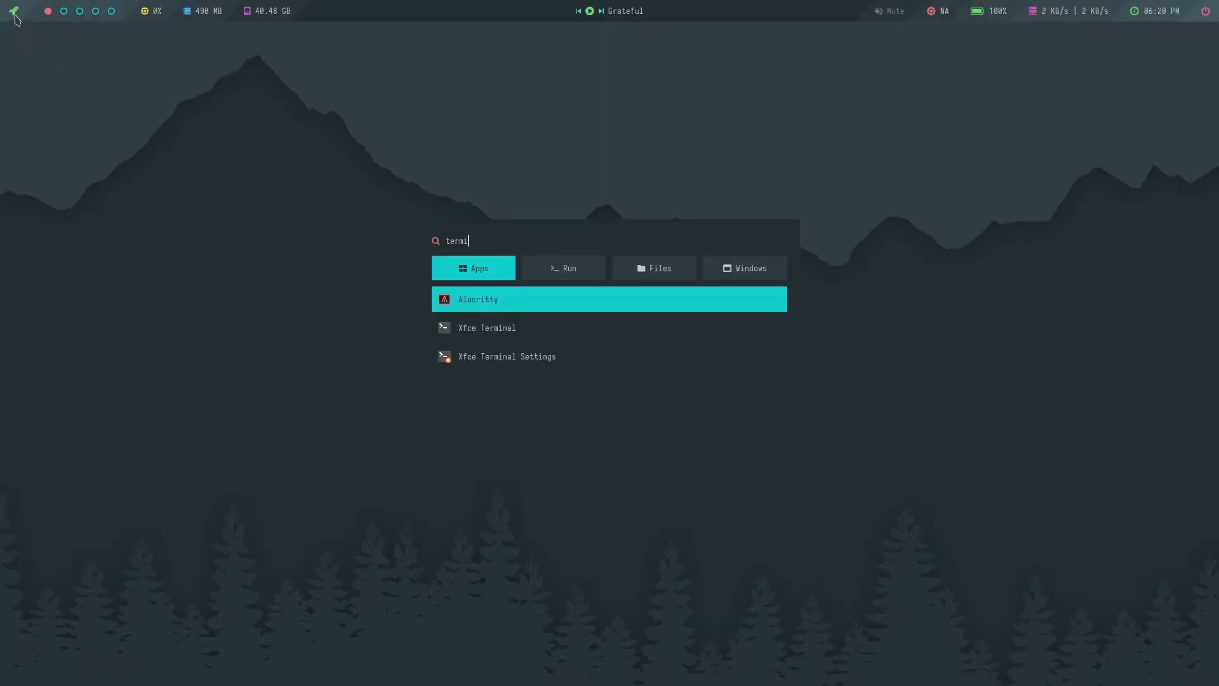
{"action": "key", "text": "Down"}
{"action": "key", "text": "Return"}
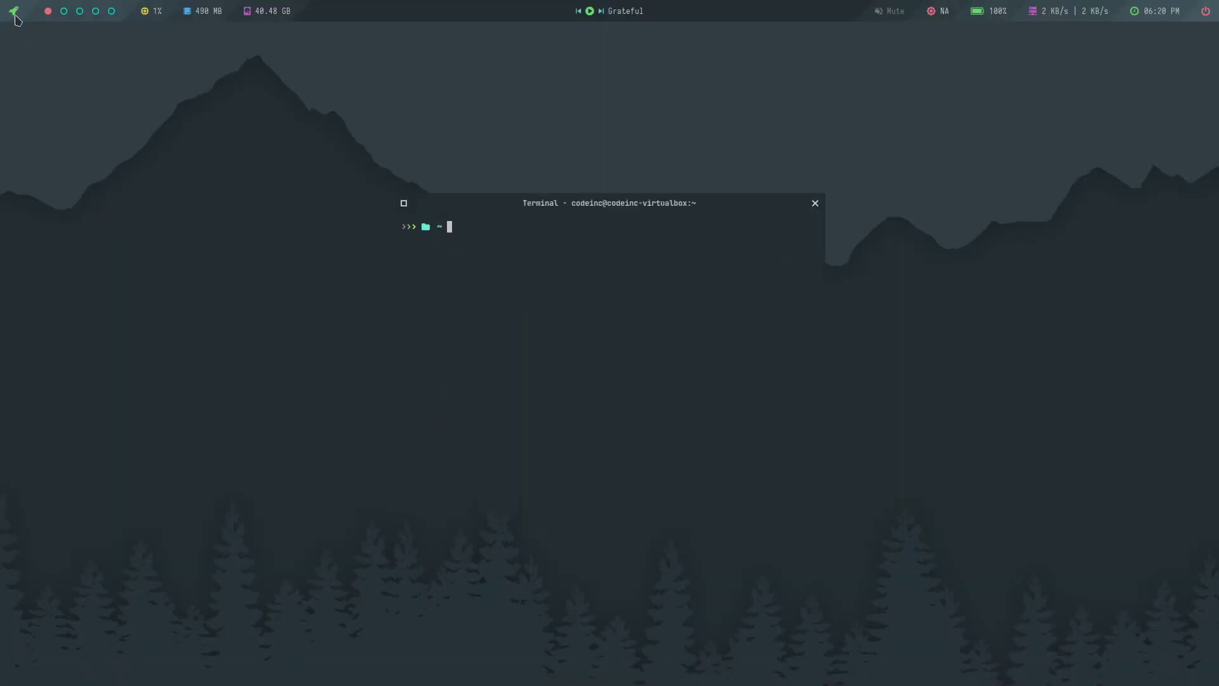
{"action": "key", "text": "Return"}
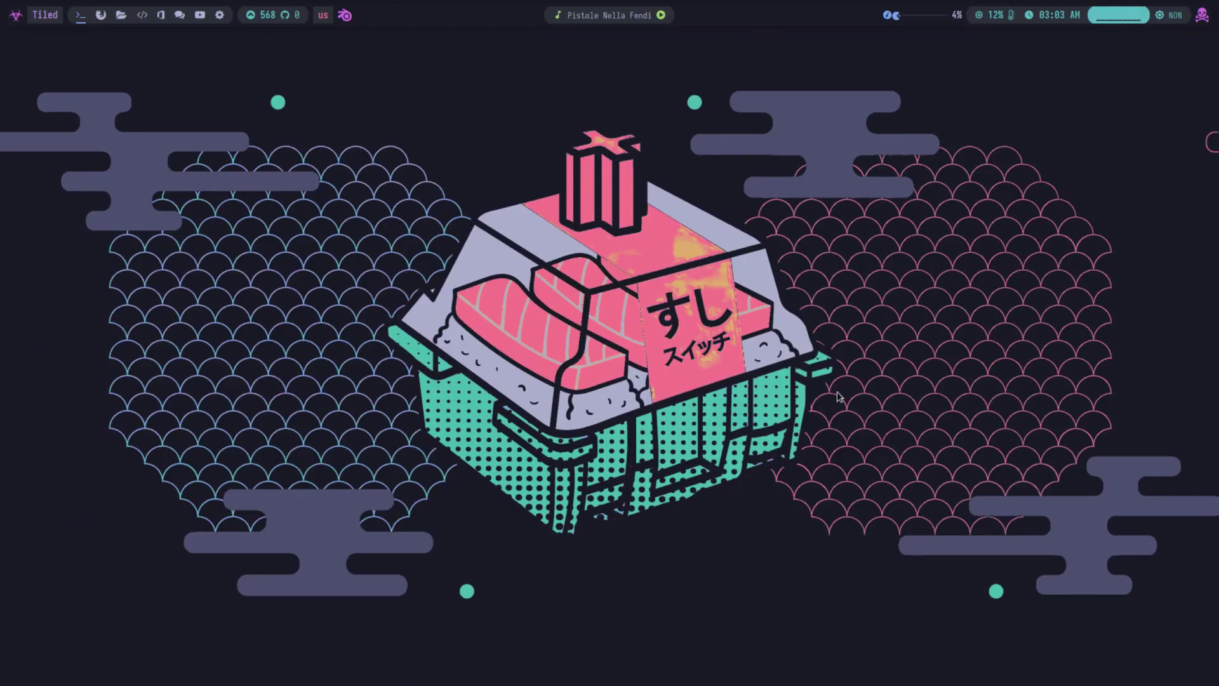
Step: Open the Exodia OS desktop menu and browse Applications to the Accessories category
{"action": "right_click", "coordinate": [492, 179]}
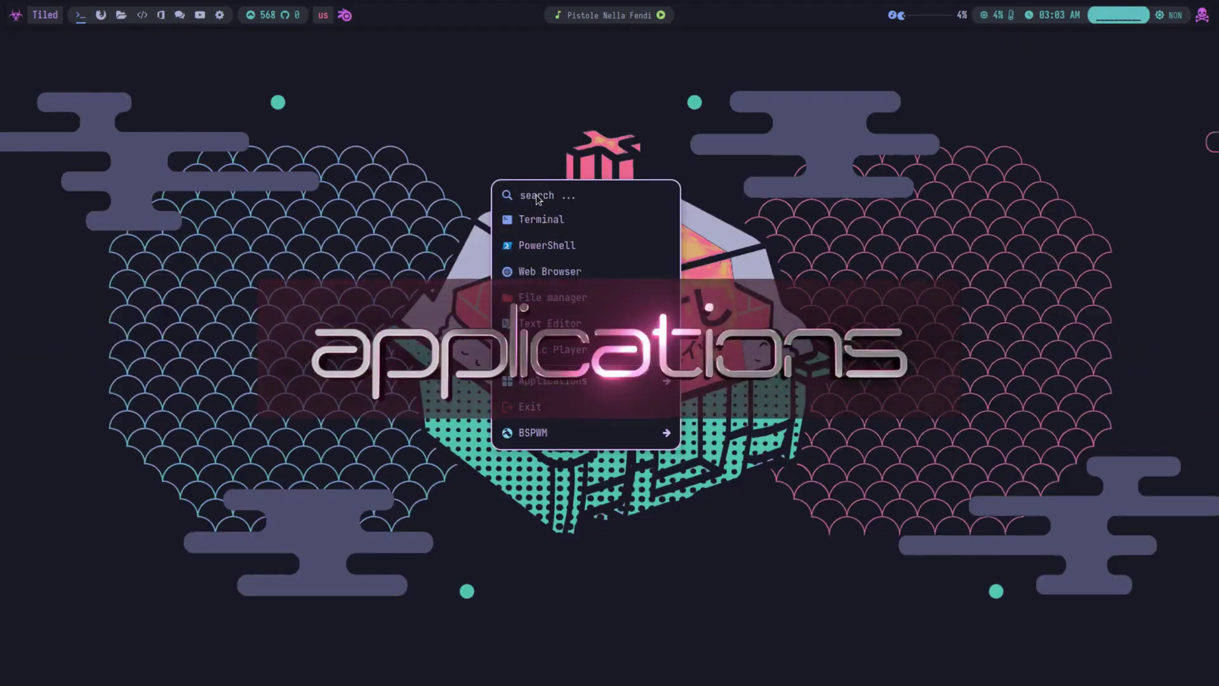
{"action": "mouse_move", "coordinate": [491, 352]}
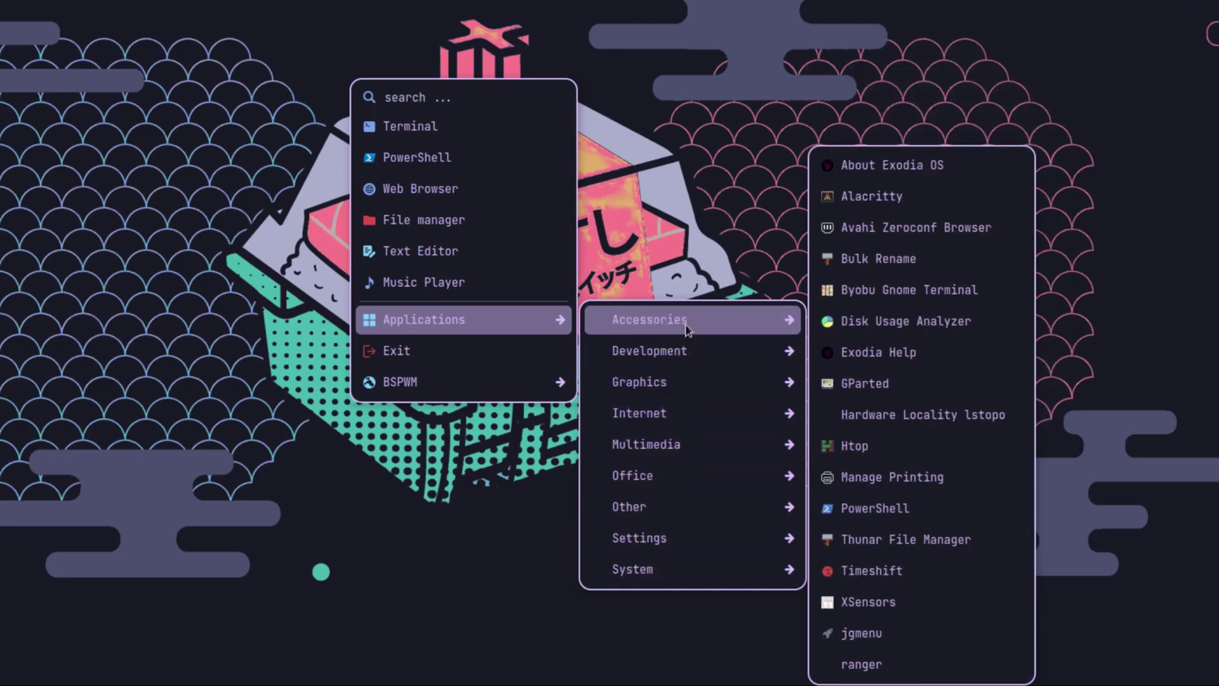
{"action": "mouse_move", "coordinate": [698, 352]}
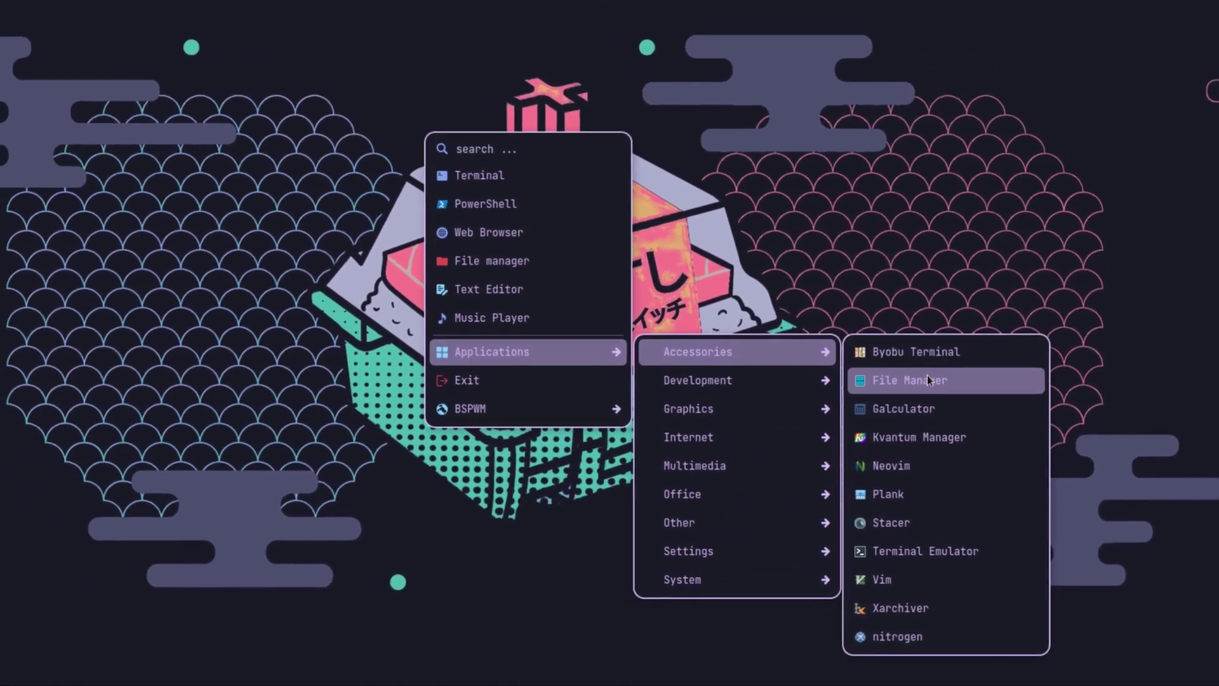
Step: Launch Thunar, view its About window showing version 4.16.11, and close it
{"action": "left_click", "coordinate": [938, 395]}
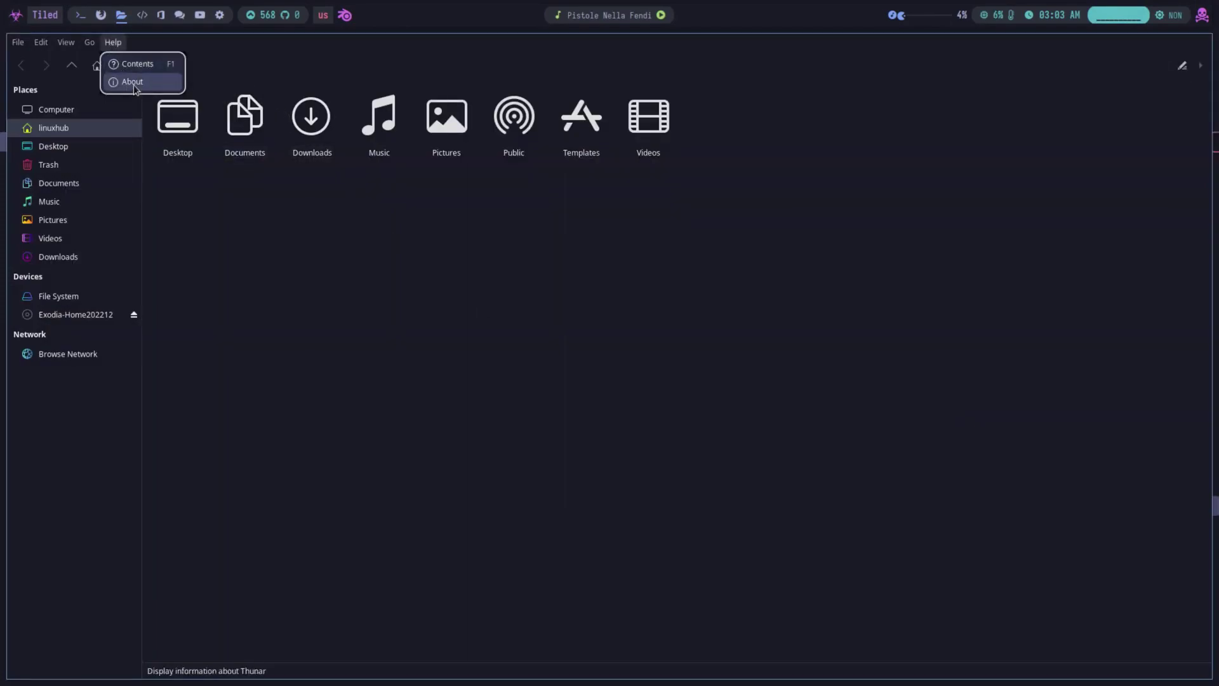
{"action": "left_click", "coordinate": [132, 81]}
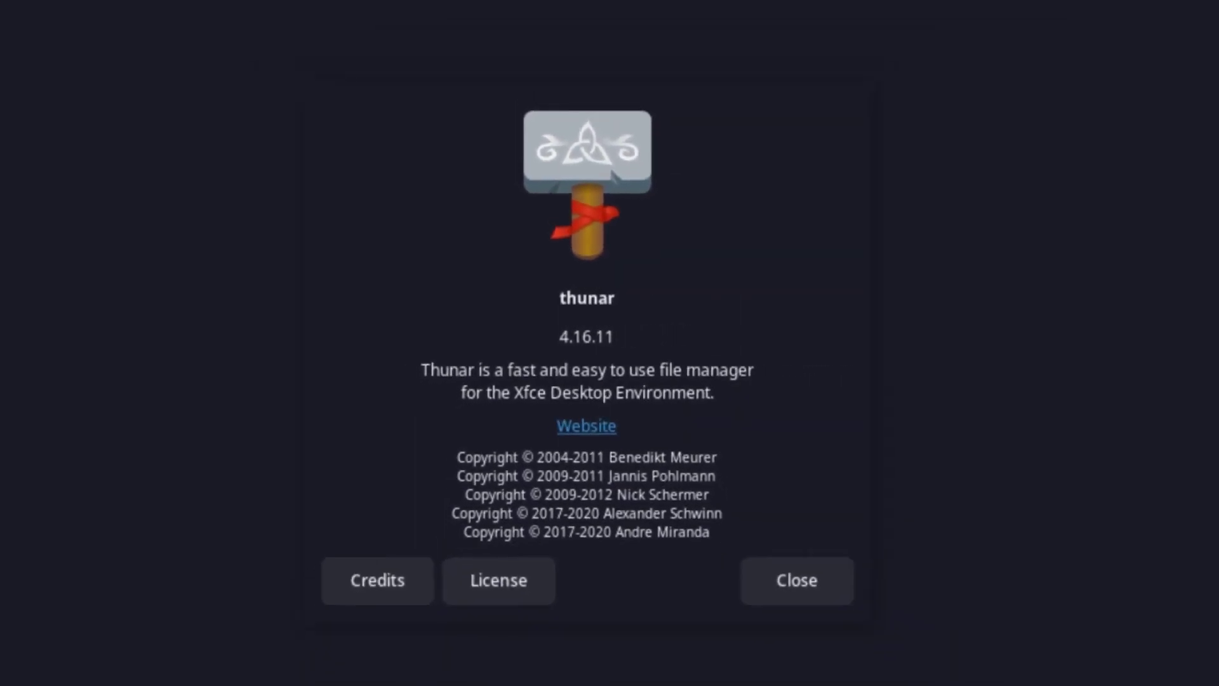
{"action": "left_click", "coordinate": [711, 453]}
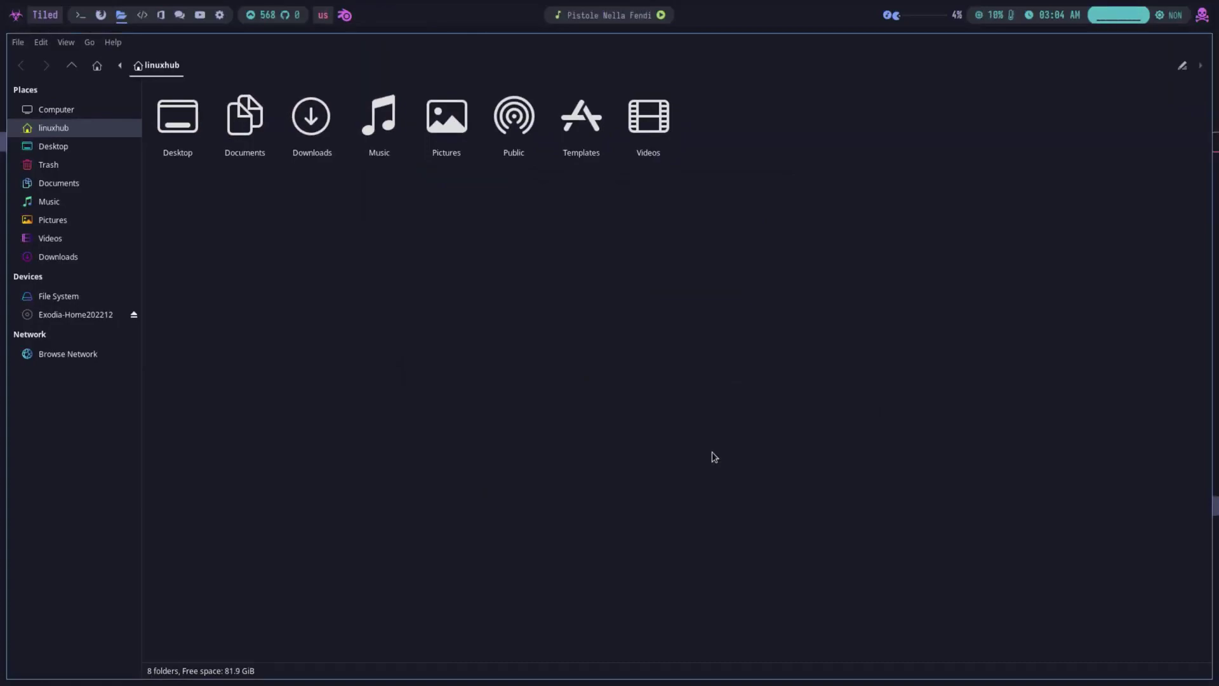
Step: Close Thunar and launch Terminal Emulator from the desktop menu's Accessories category
{"action": "key", "text": "ctrl+q"}
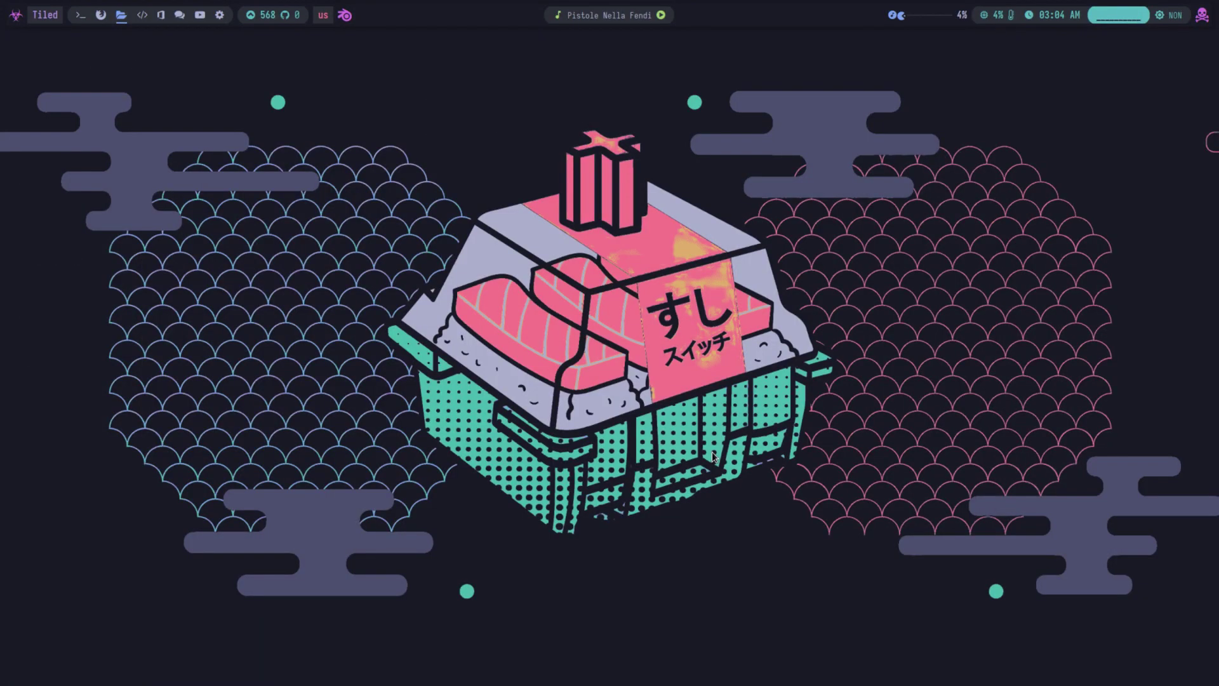
{"action": "right_click", "coordinate": [514, 214]}
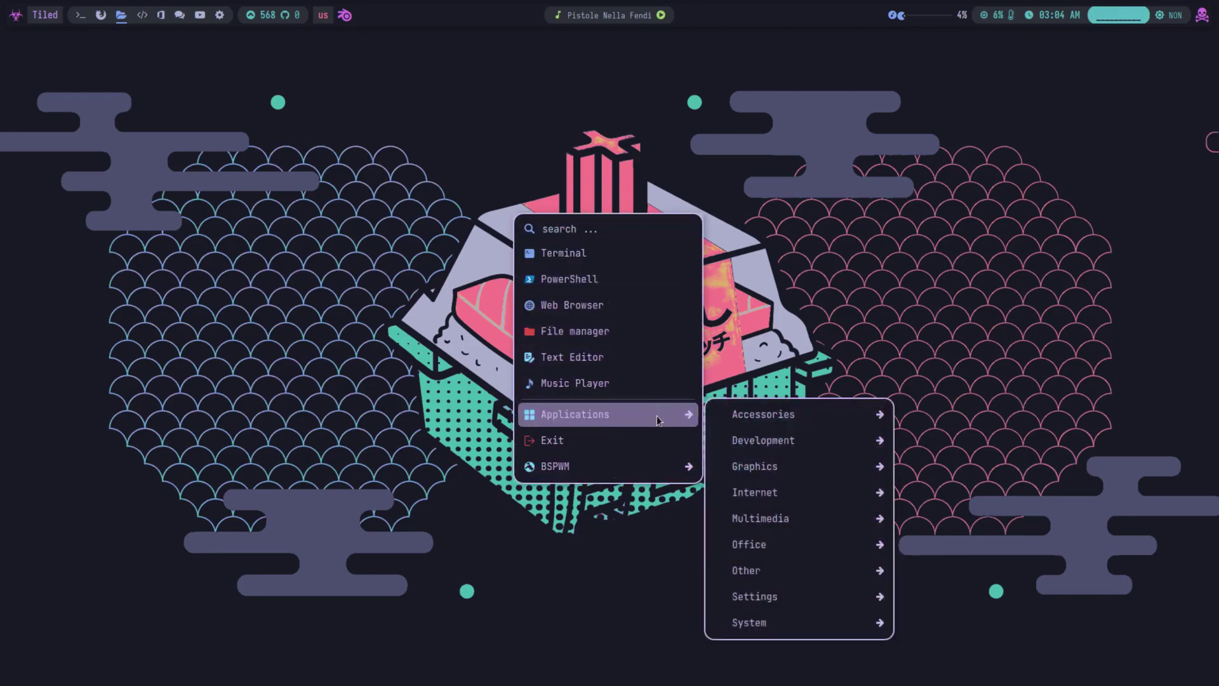
{"action": "mouse_move", "coordinate": [799, 414]}
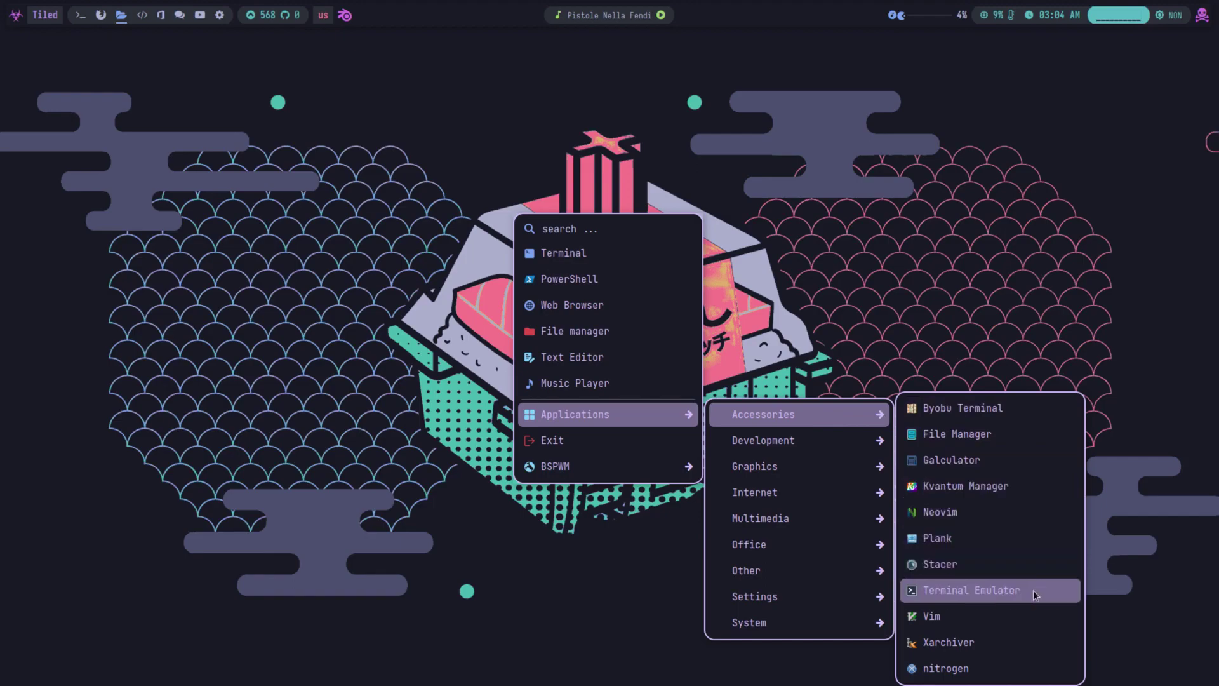
{"action": "left_click", "coordinate": [1006, 588]}
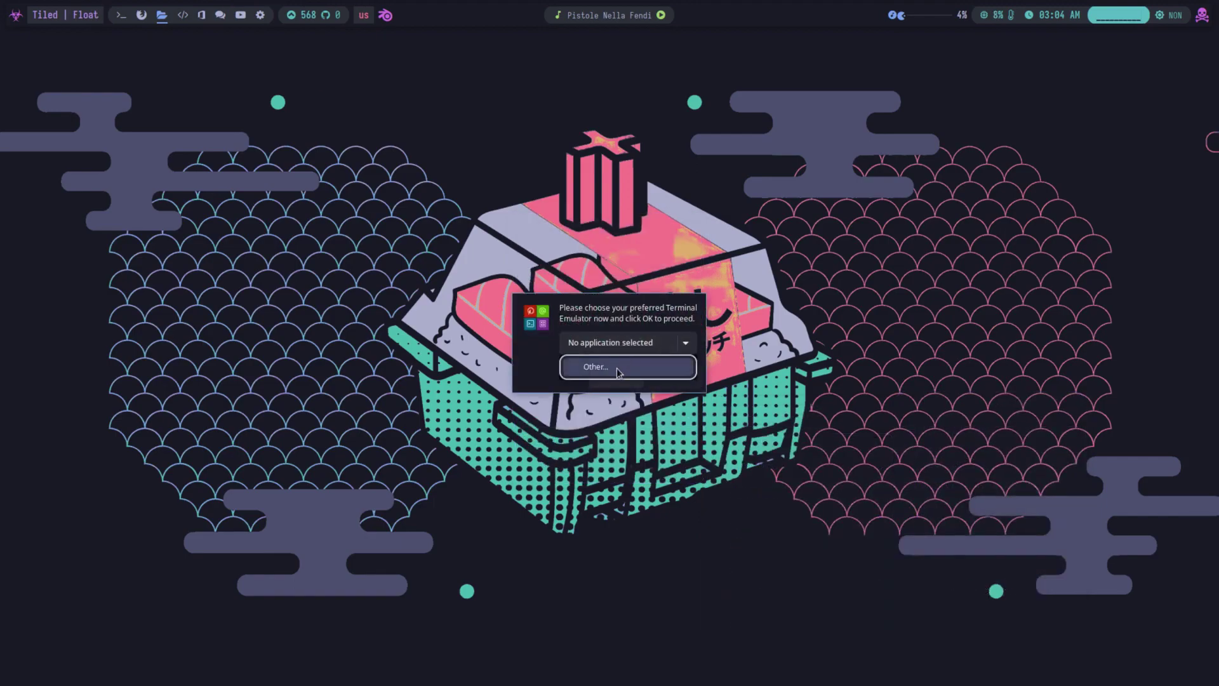
Step: Cancel the preferred-terminal chooser and bring the desktop Applications menu back up
{"action": "left_click", "coordinate": [616, 369]}
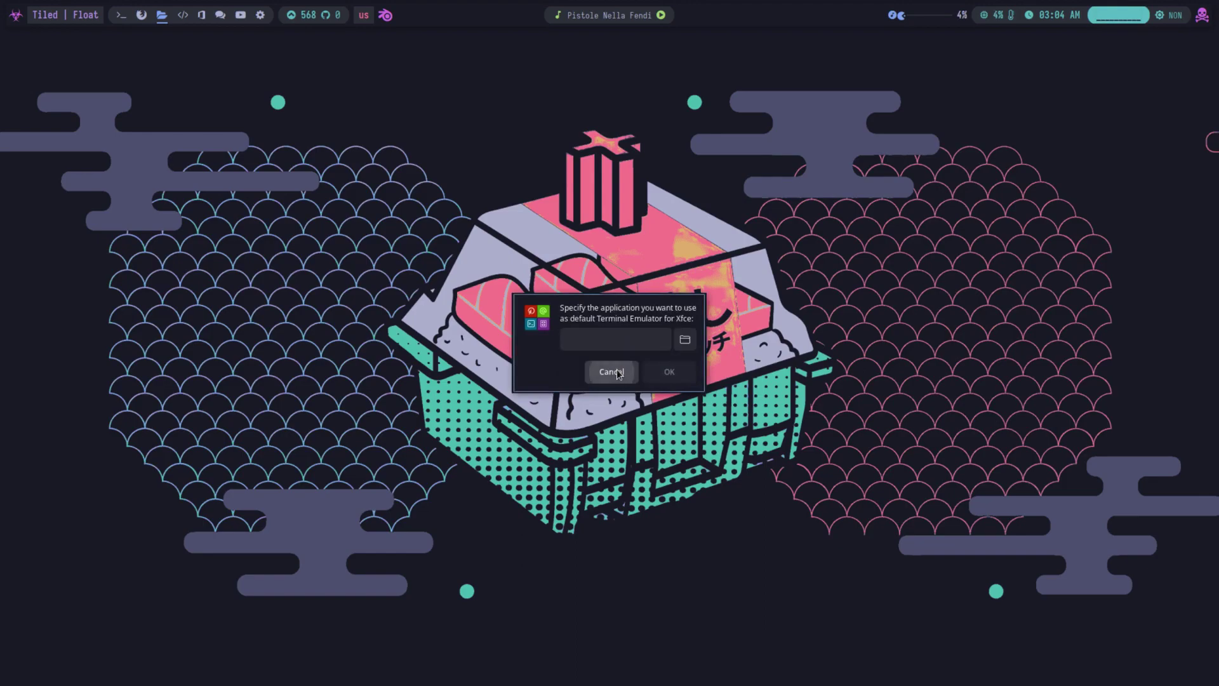
{"action": "left_click", "coordinate": [617, 372]}
{"action": "left_click", "coordinate": [611, 377]}
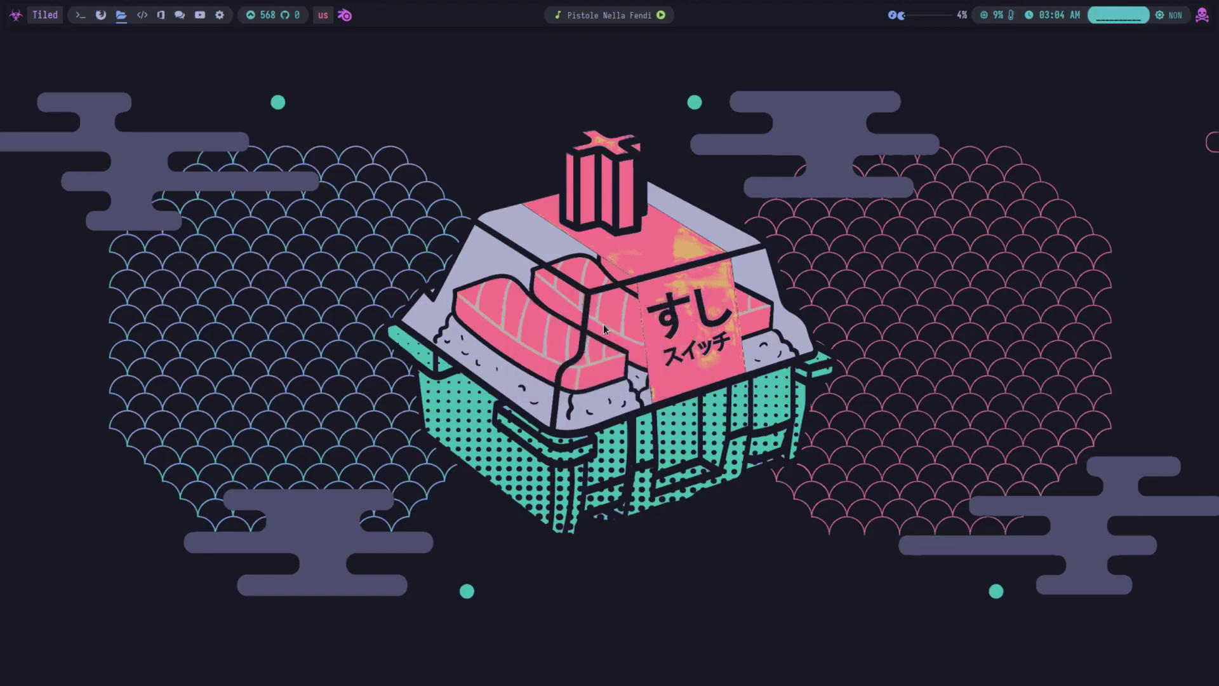
{"action": "right_click", "coordinate": [569, 223]}
{"action": "mouse_move", "coordinate": [630, 421]}
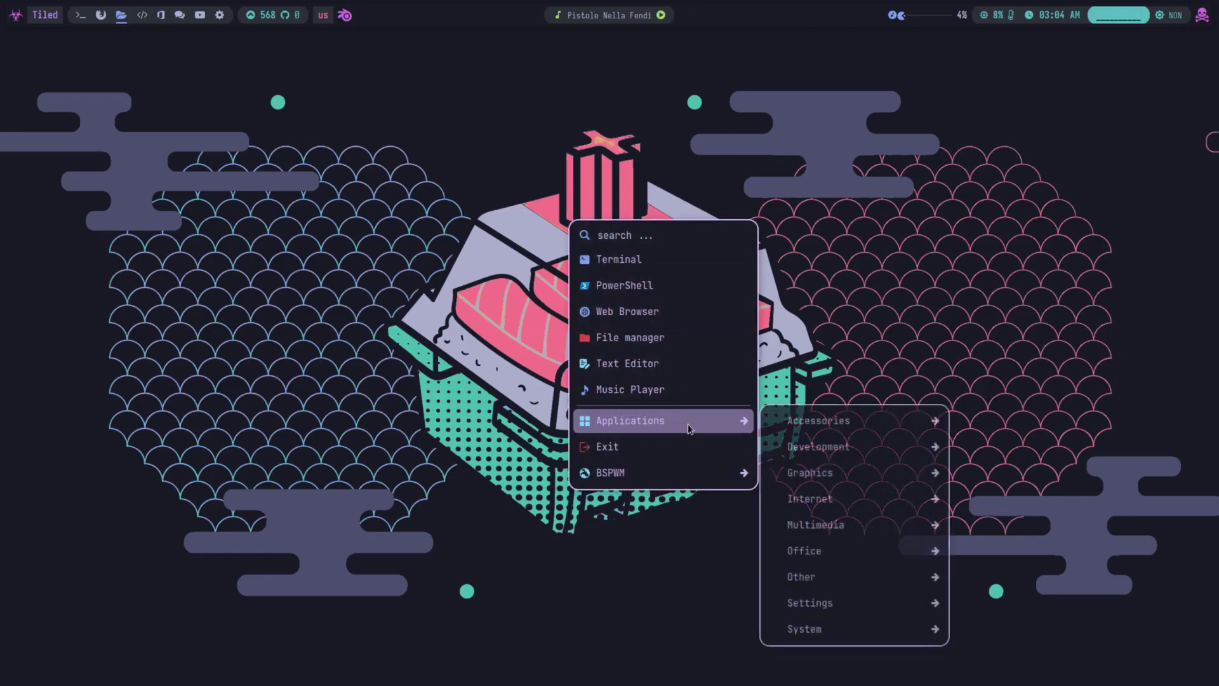